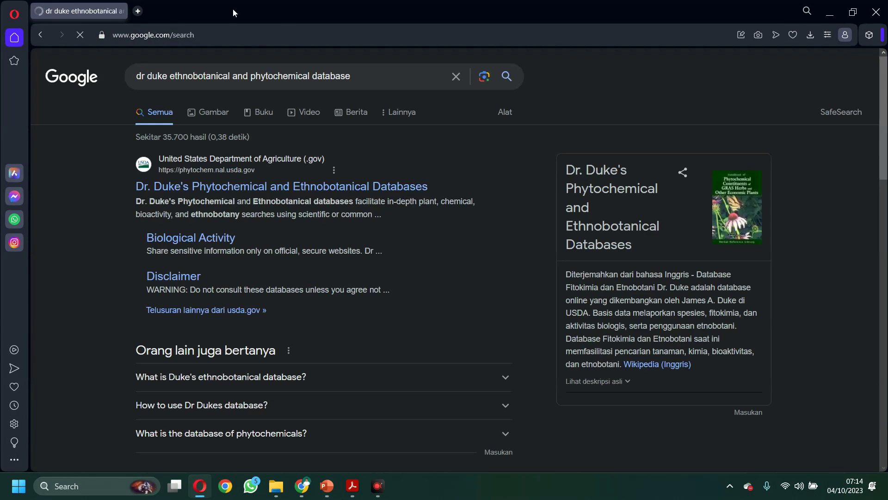
Open Dr. Duke's Phytochemical and Ethnobotanical Databases and find the plant record (P) for Hibiscus sabdariffa.
left_click(211, 187)
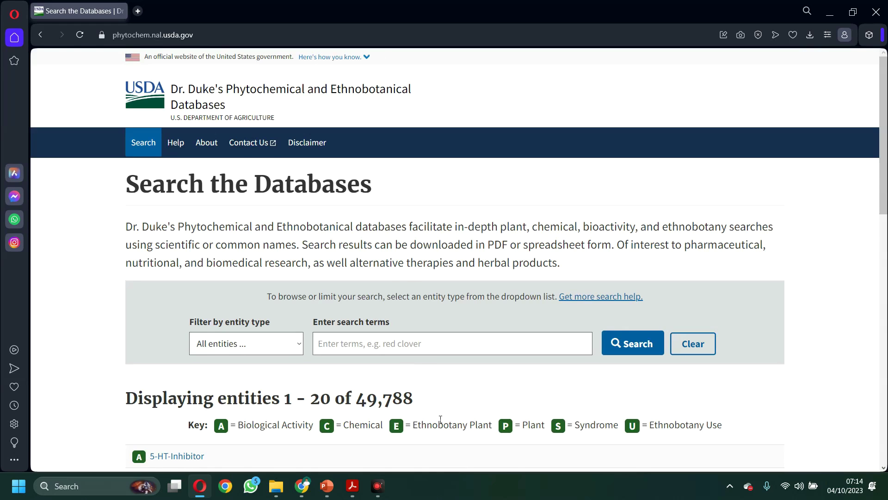
left_click(411, 346)
type("Hib")
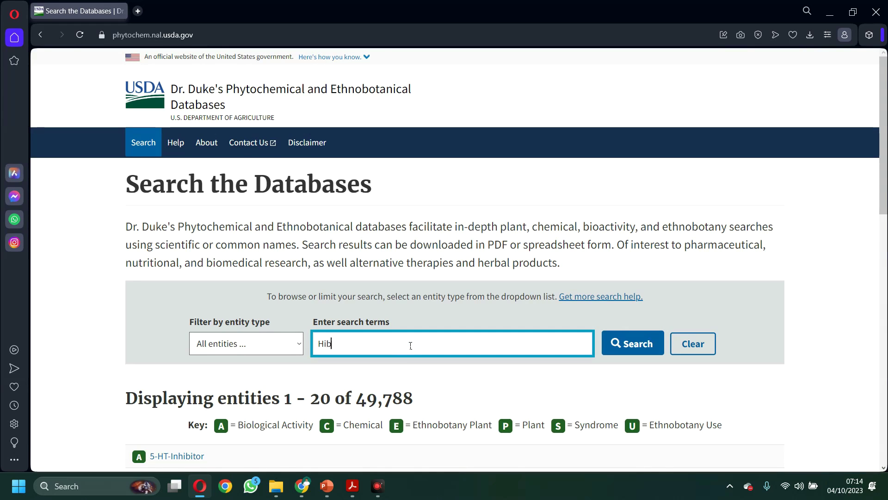
type("iscus sa")
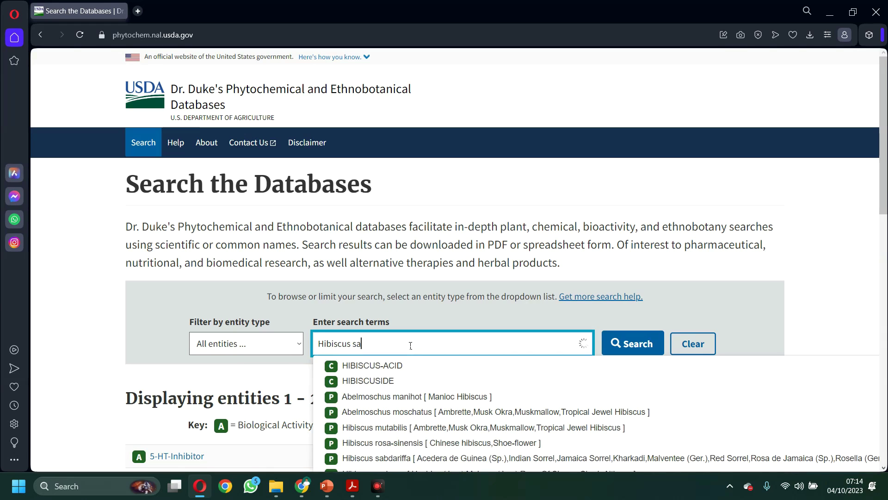
type("bdariffa")
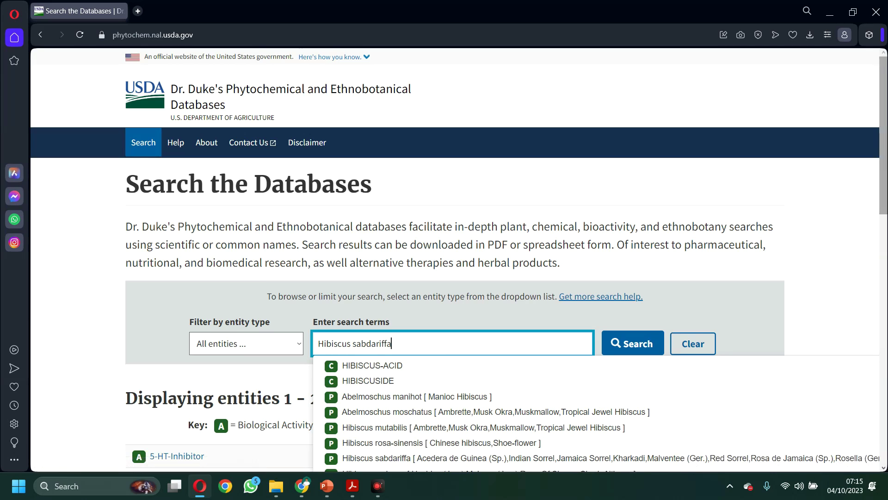
scroll(885, 234, "down", 3)
scroll(885, 234, "down", 2)
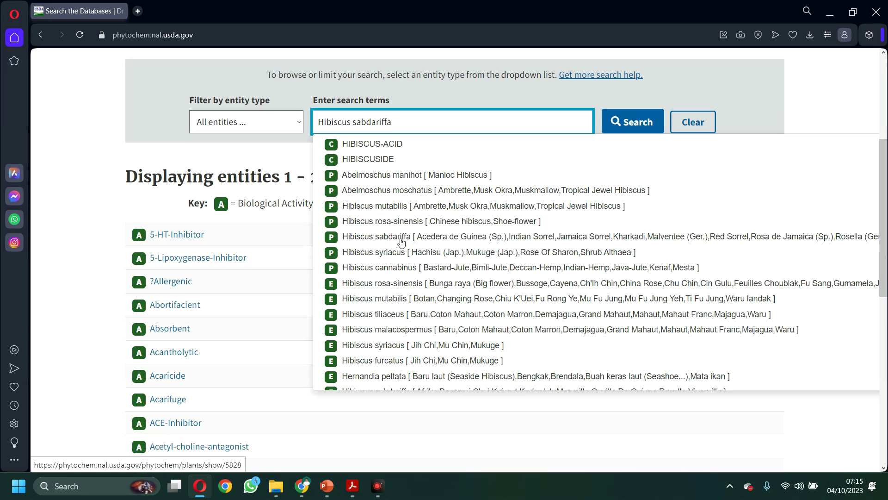
left_click(399, 240)
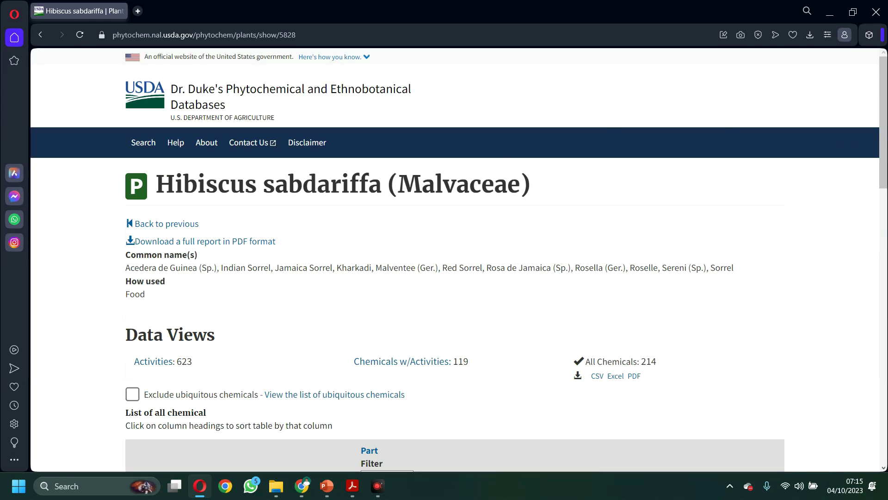
Expand the activity lists of (E)-2-HEXENAL and 1,8-CINEOLE in the chemical table and examine their activities and references.
scroll(455, 259, "down", 10)
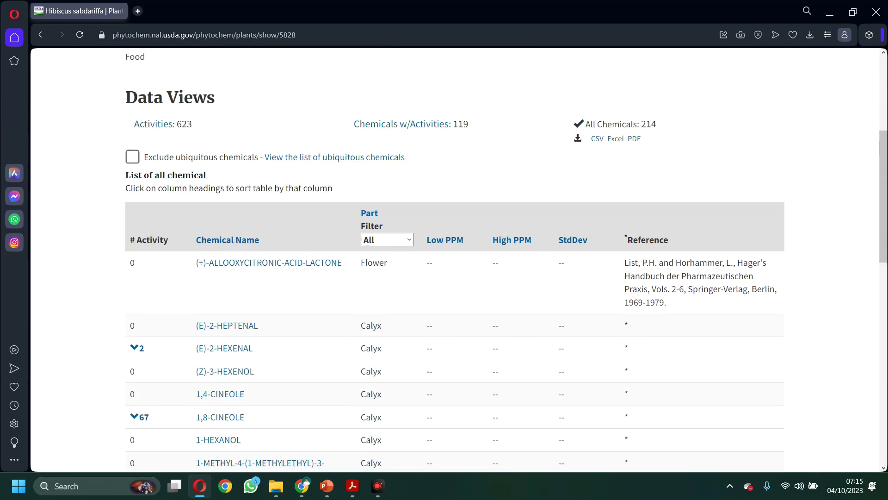
scroll(455, 259, "up", 5)
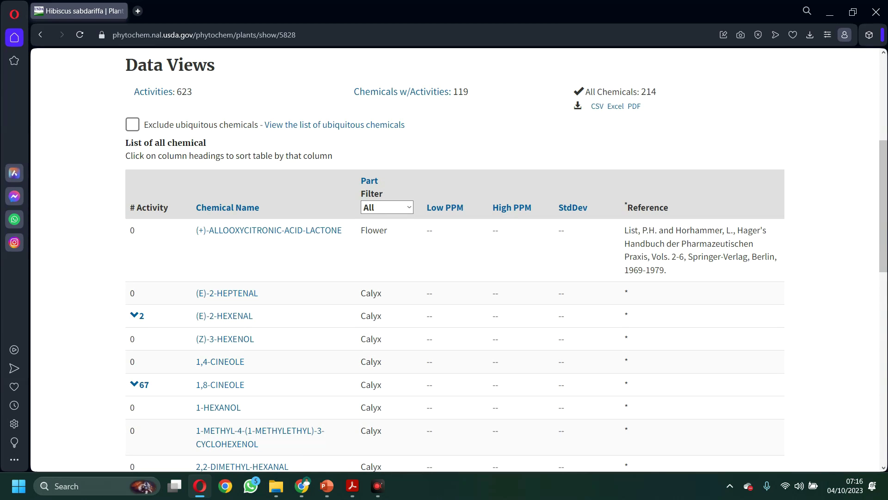
scroll(455, 259, "up", 1)
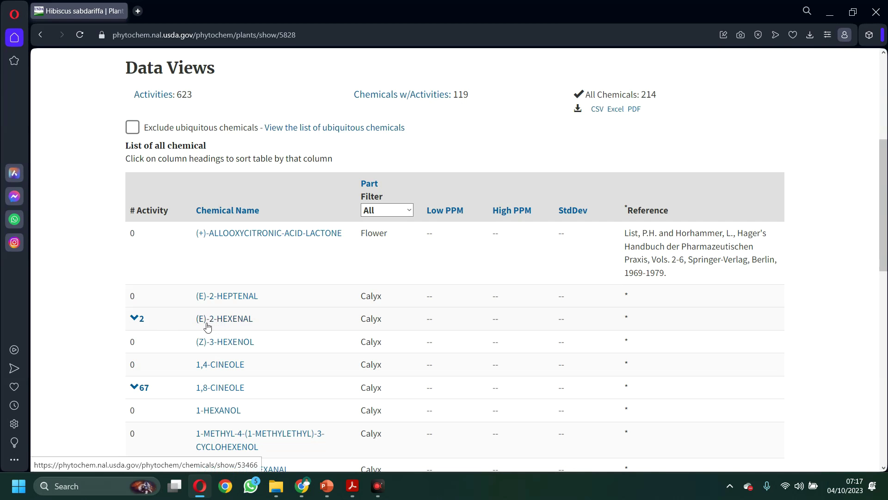
left_click(136, 318)
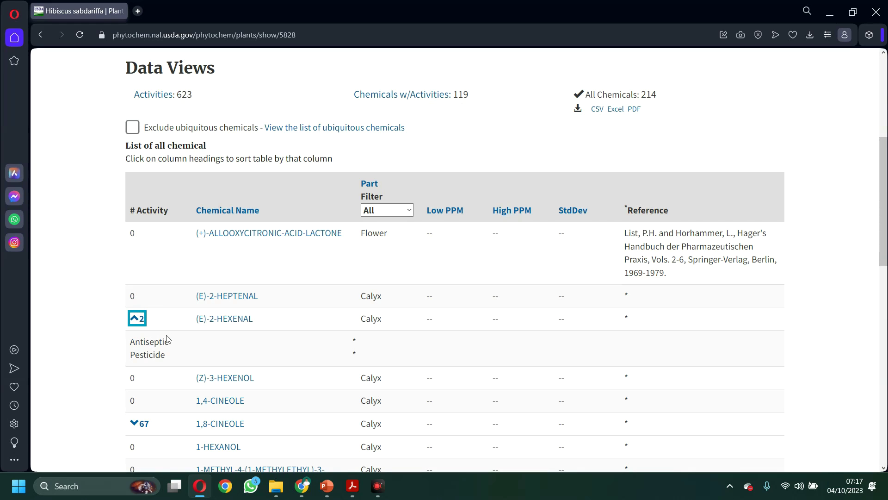
left_click(134, 424)
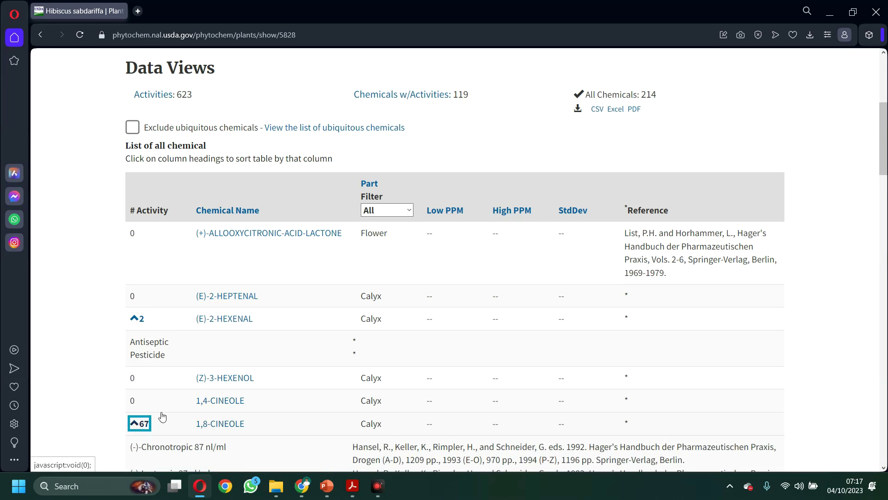
left_click_drag(887, 172, 887, 222)
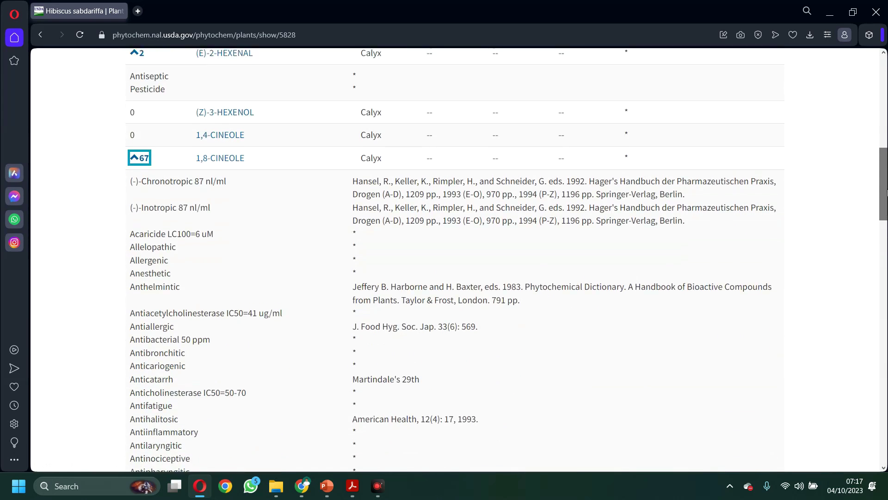
scroll(647, 148, "up", 8)
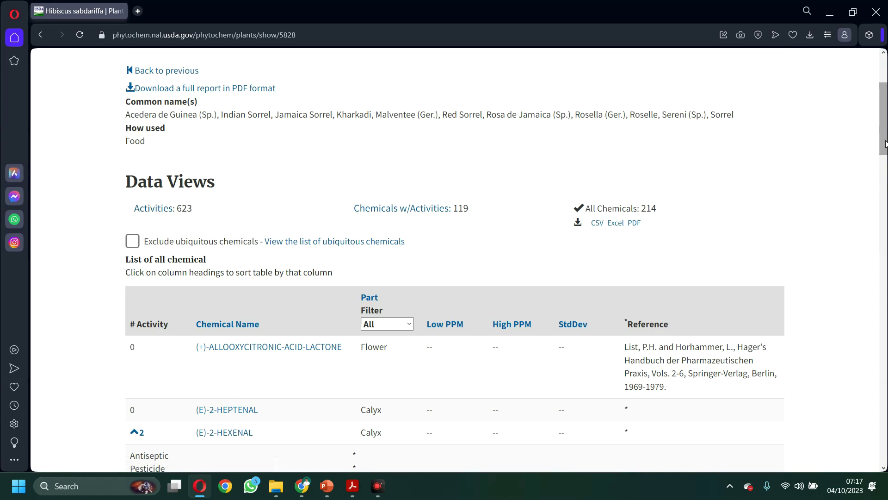
scroll(885, 144, "down", 3)
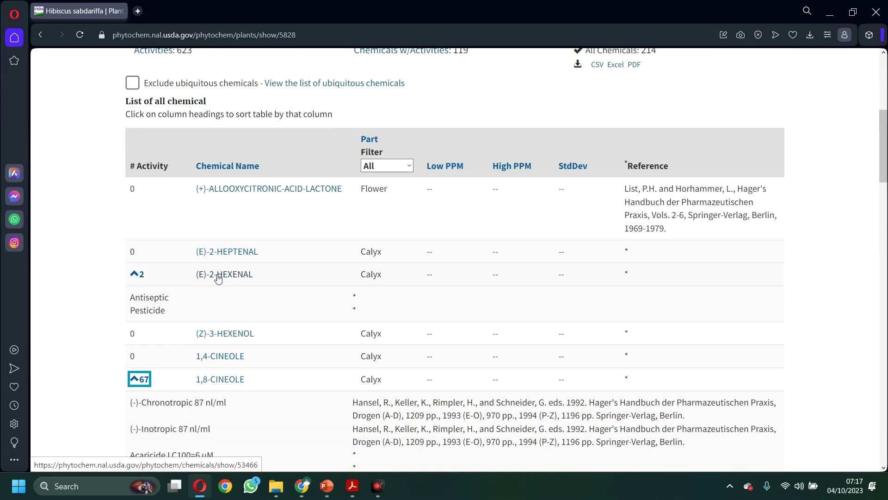
Go to page 4 of the Hibiscus sabdariffa chemical list.
left_click_drag(885, 150, 882, 389)
scroll(886, 388, "down", 2)
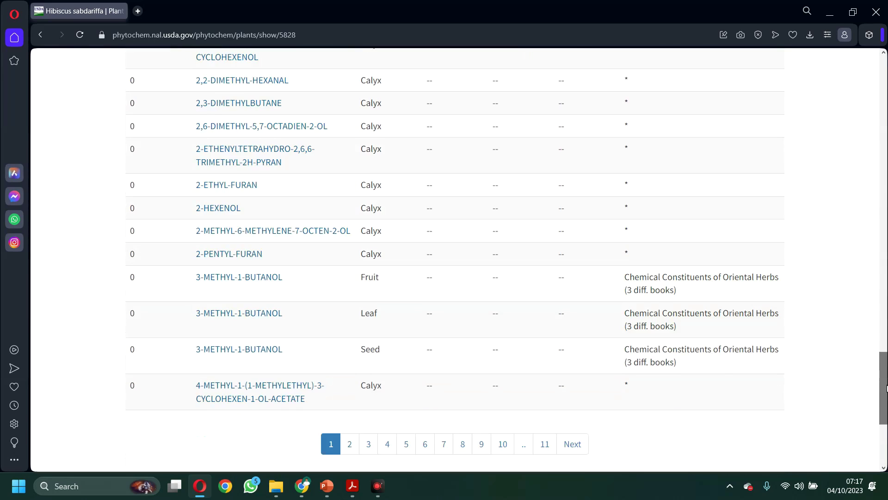
scroll(886, 388, "down", 4)
left_click(388, 248)
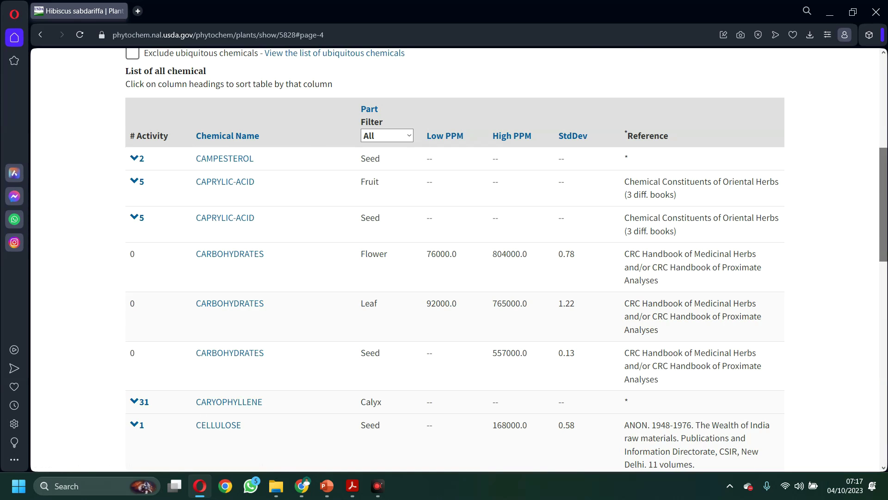
Filter the Hibiscus sabdariffa chemical list by the plant part Flower.
scroll(134, 307, "up", 6)
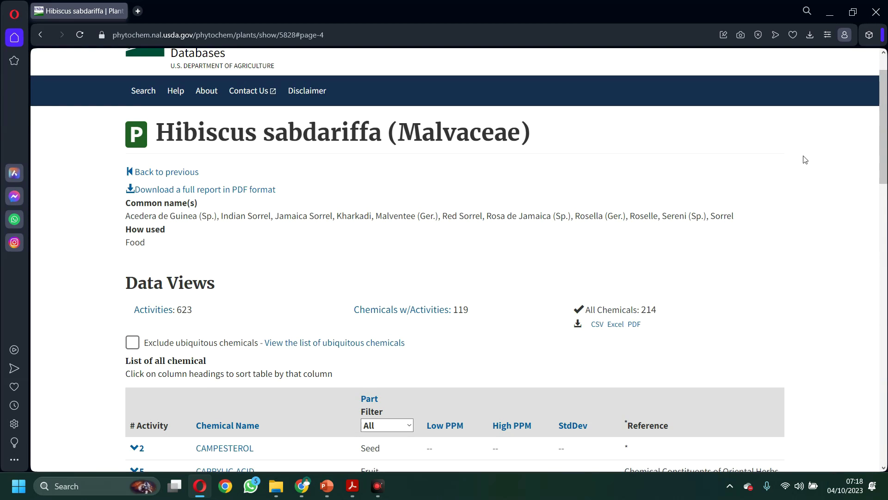
left_click_drag(885, 173, 885, 226)
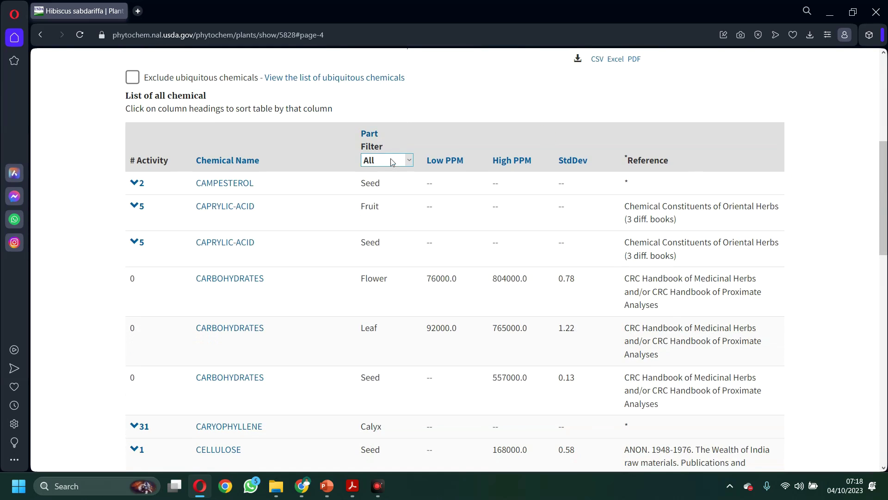
left_click(397, 160)
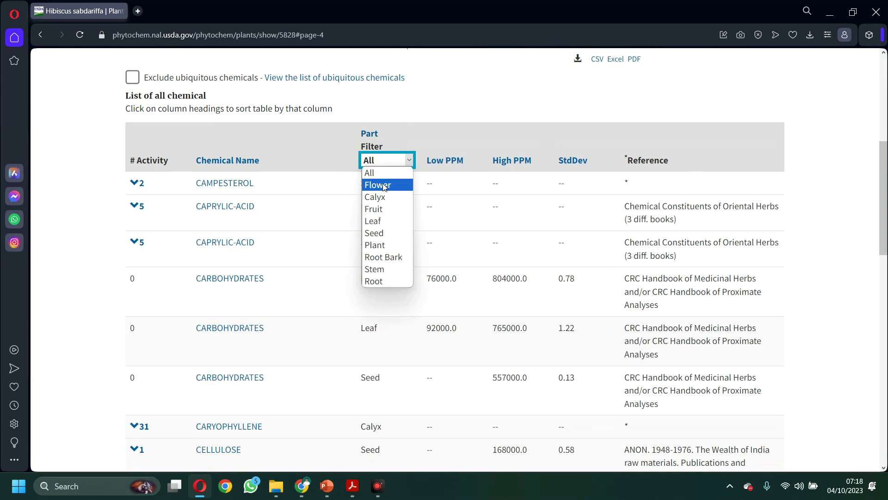
left_click(489, 101)
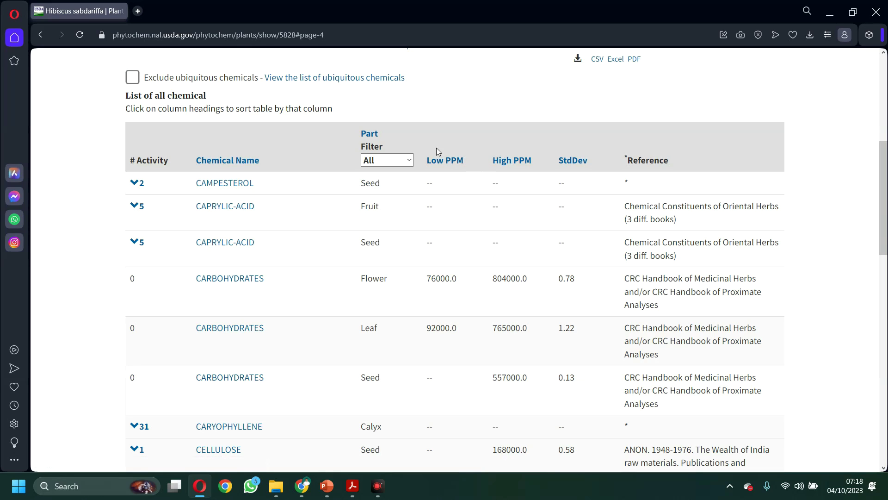
left_click(398, 159)
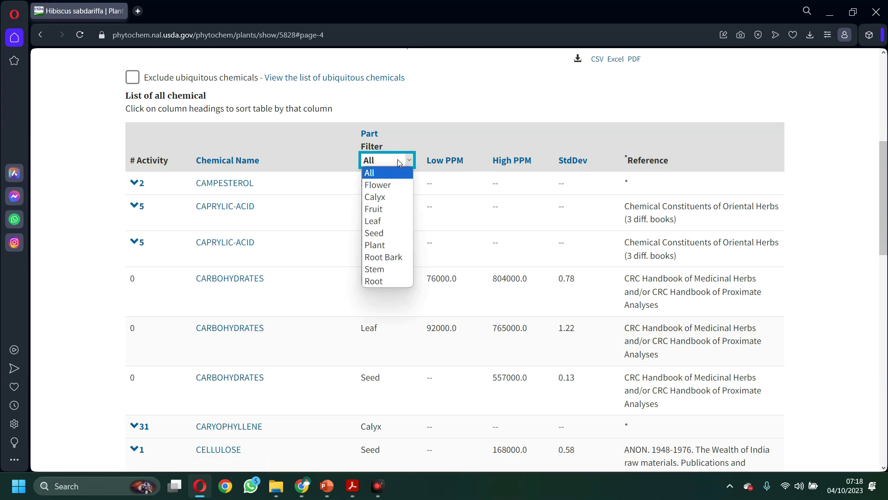
left_click(388, 186)
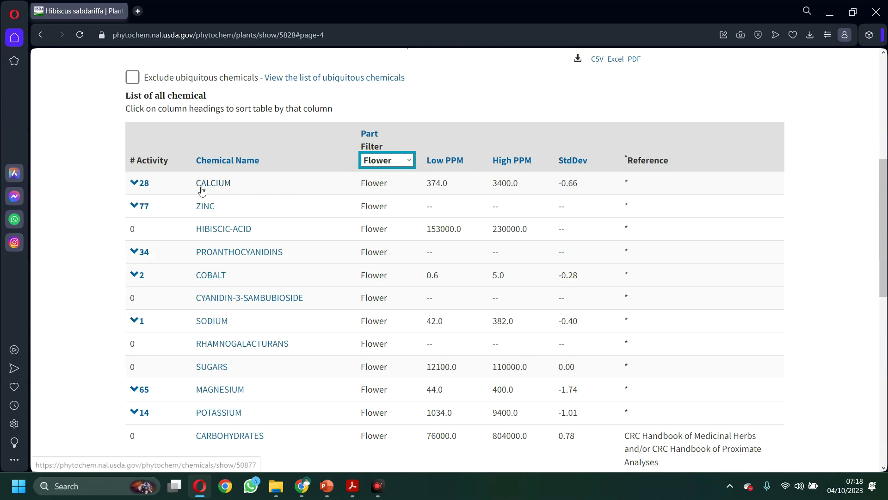
Download the flower-filtered list of all chemicals in PDF, Excel and CSV formats.
scroll(883, 226, "up", 2)
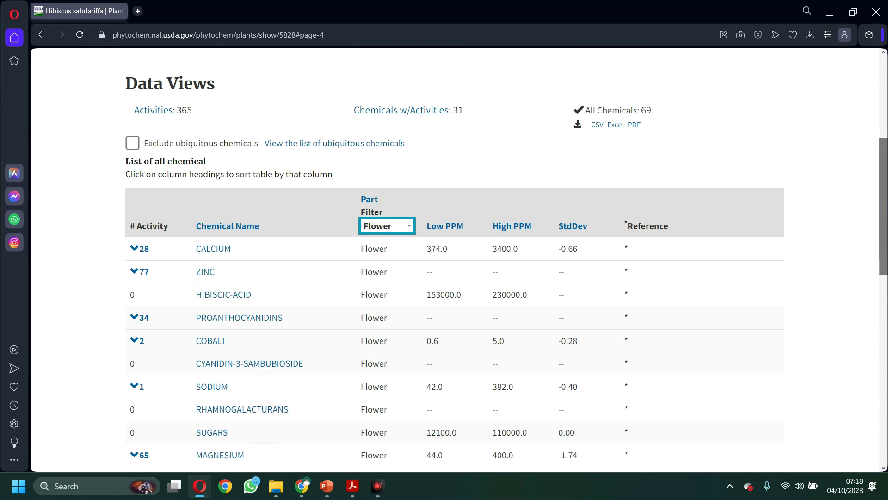
scroll(506, 257, "up", 2)
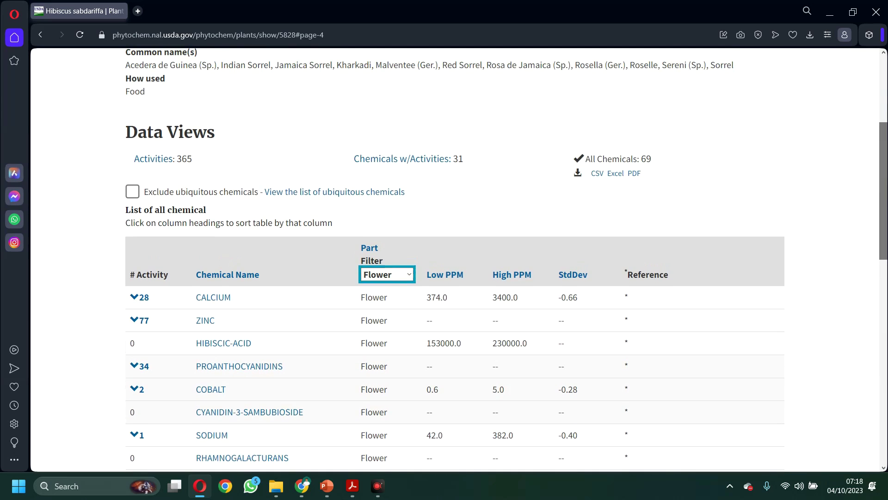
scroll(507, 257, "up", 1)
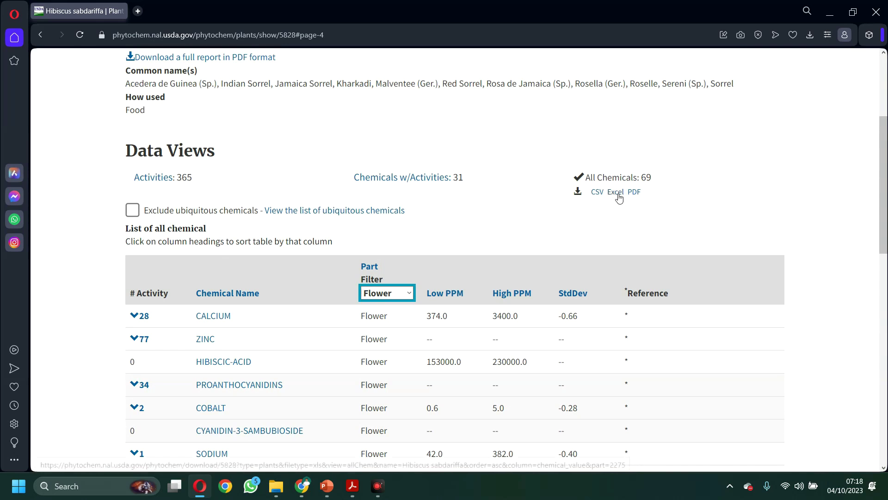
left_click(634, 198)
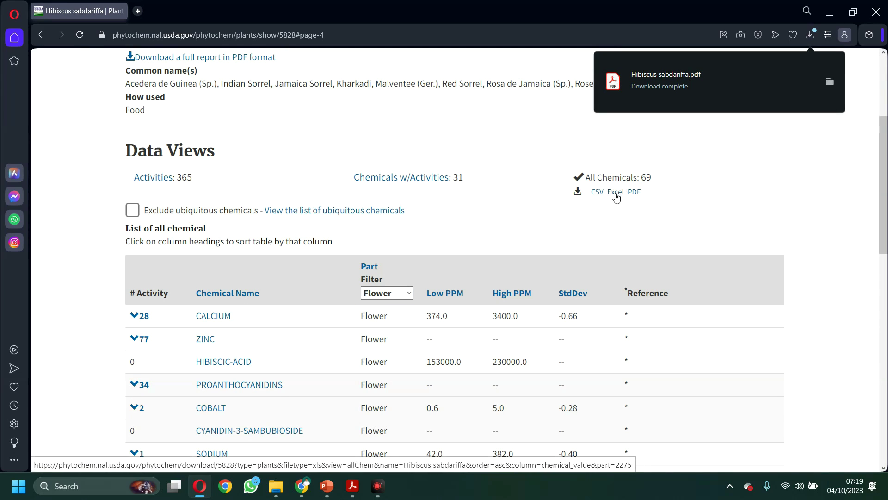
left_click(616, 195)
left_click(596, 195)
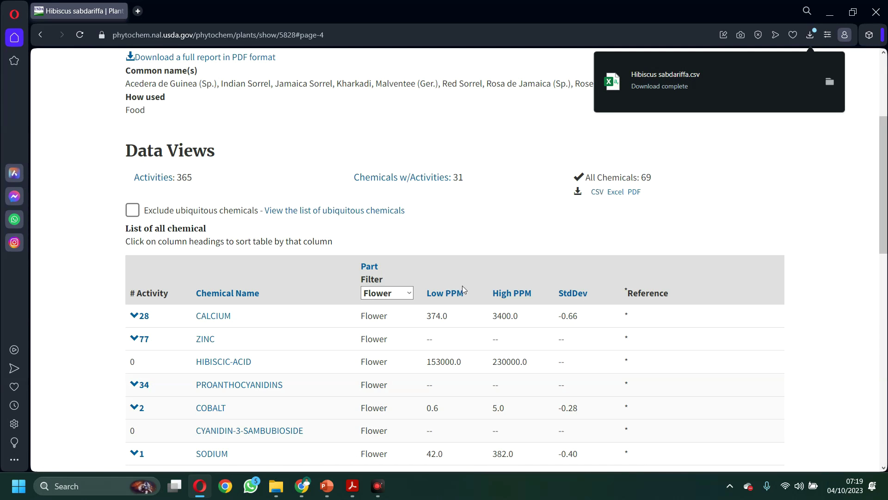
Filter the chemical list by the plant part Calyx and download it in PDF, Excel and CSV formats.
left_click(410, 293)
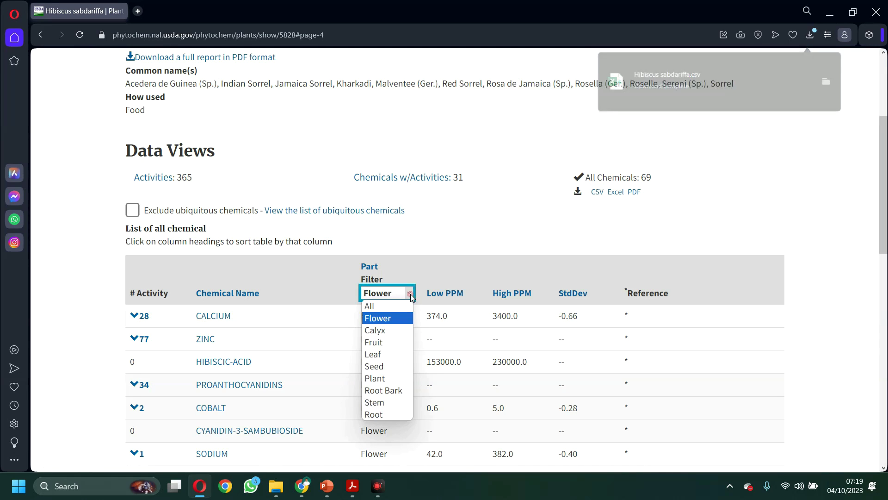
left_click(396, 330)
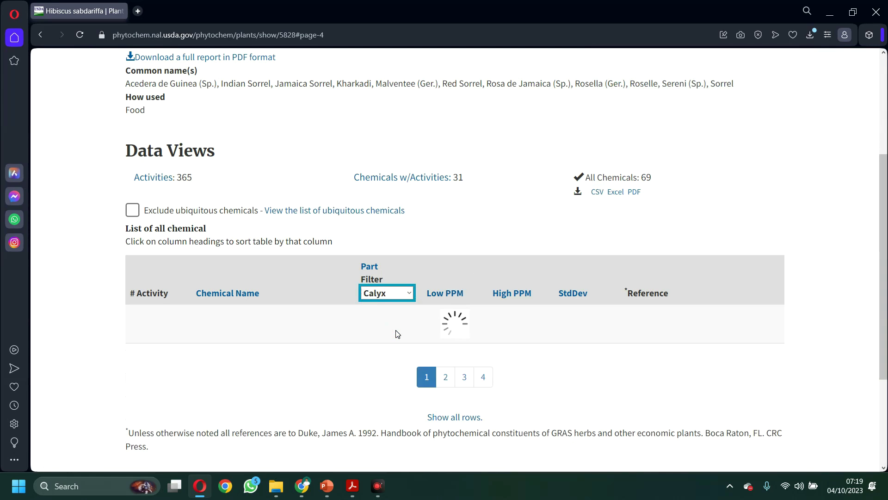
left_click(640, 197)
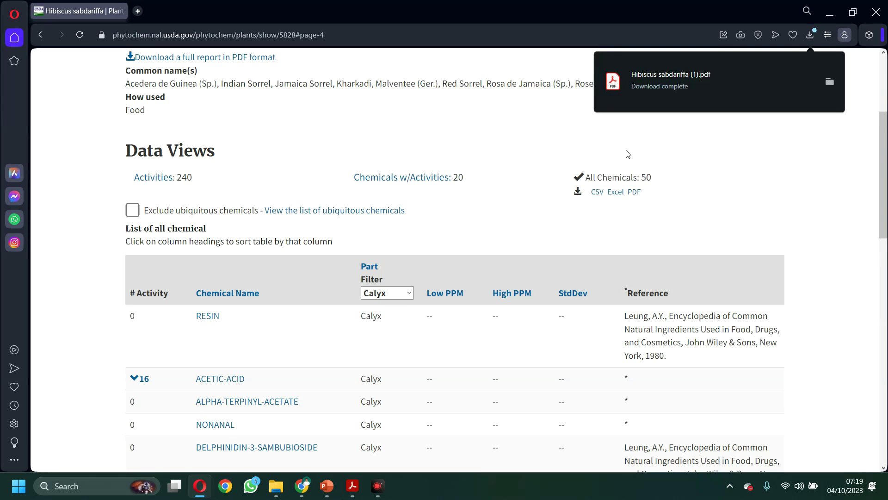
left_click(615, 198)
left_click(596, 195)
Rename the calyx CSV file in the Downloads folder as "Hibiscus sabdariffa - Calyx" and copy the "- Calyx" suffix.
left_click(830, 82)
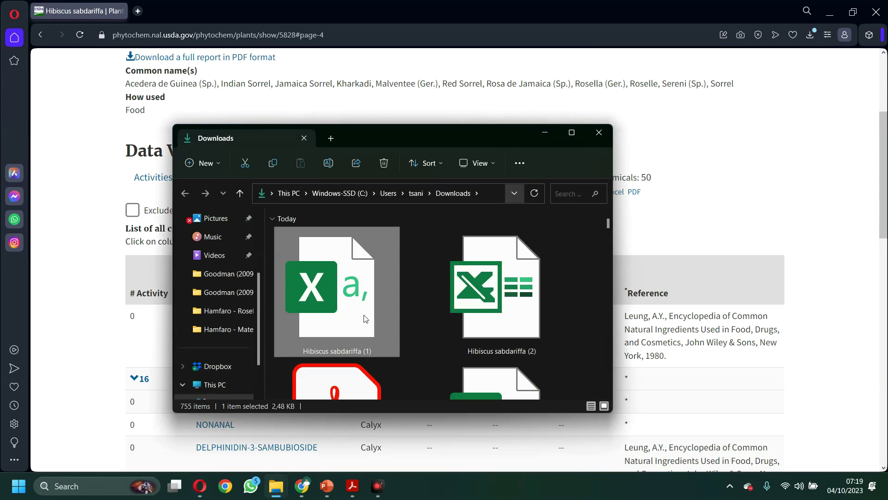
right_click(337, 330)
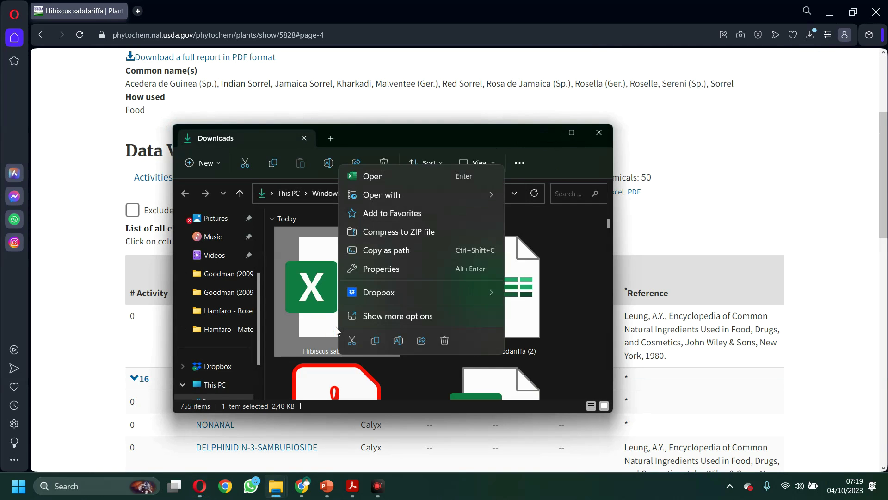
left_click(397, 341)
key("BackSpace")
key("BackSpace")
key("BackSpace")
type("Calyx")
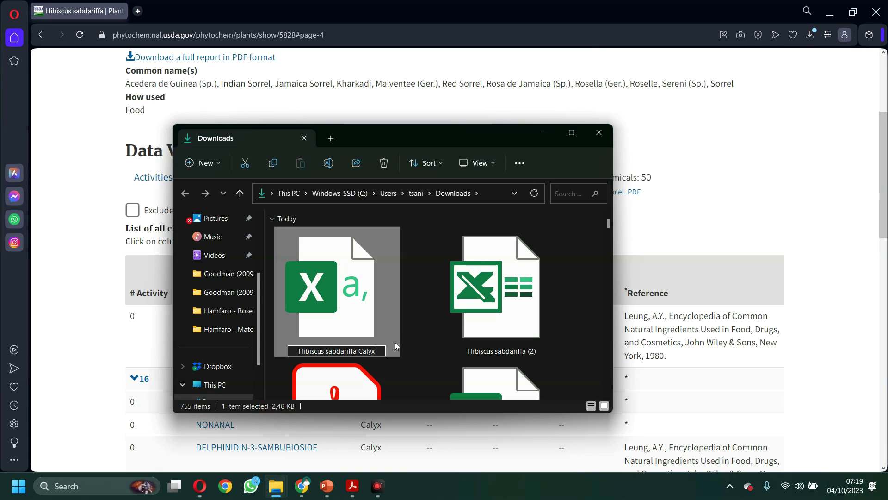
key("ctrl+Left")
type("-")
key("shift+End")
key("ctrl+c")
key("Return")
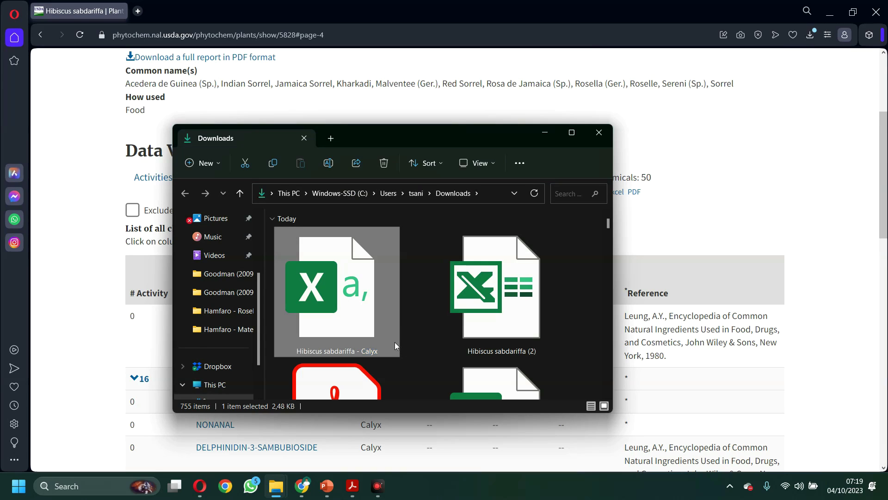
Rename the calyx Excel file in the Downloads folder as "Hibiscus sabdariffa - Calyx".
left_click(491, 361)
right_click(496, 351)
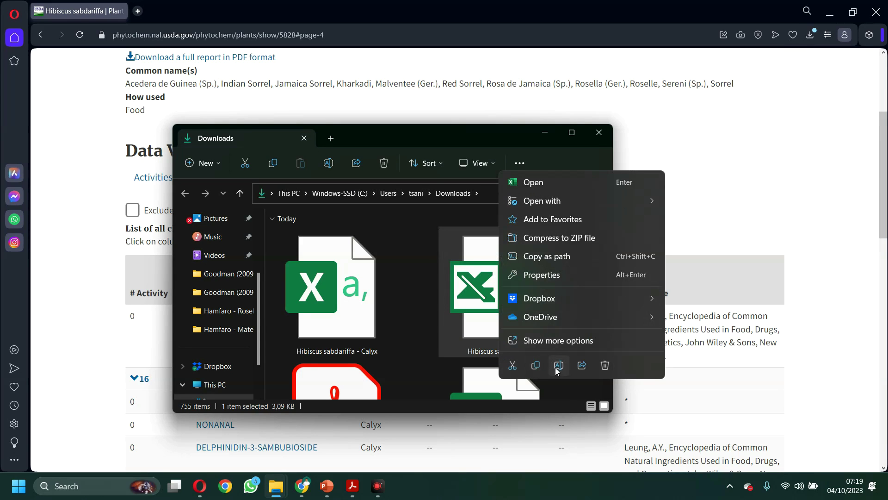
left_click(560, 370)
key("End")
key("BackSpace")
key("BackSpace")
key("BackSpace")
type("- Calyx")
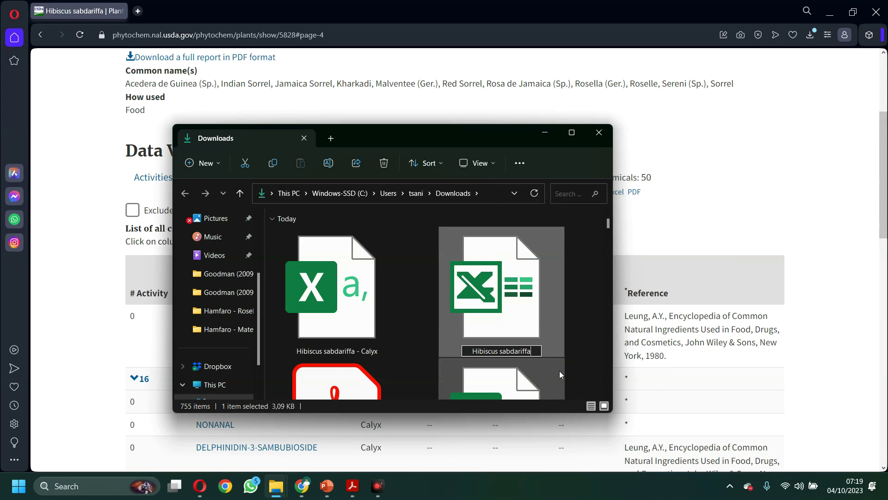
key("Return")
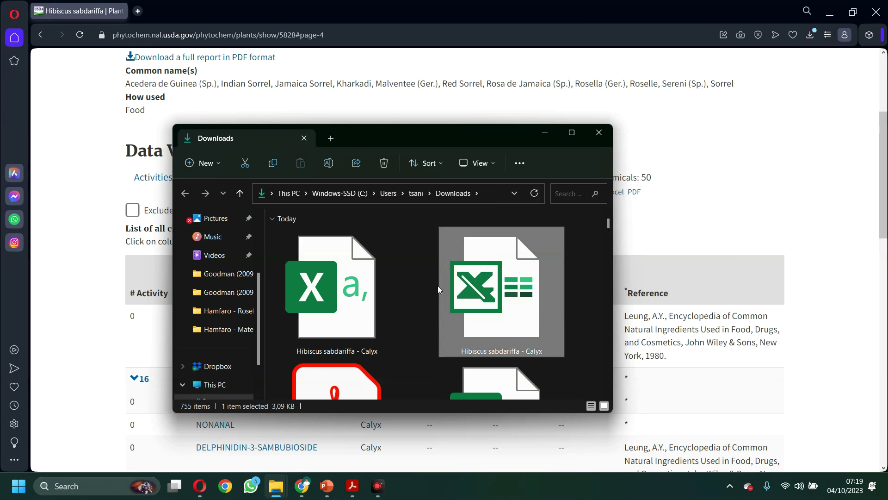
Rename the calyx PDF file in the Downloads folder as "Hibiscus sabdariffa - Calyx".
scroll(338, 389, "down", 2)
right_click(338, 391)
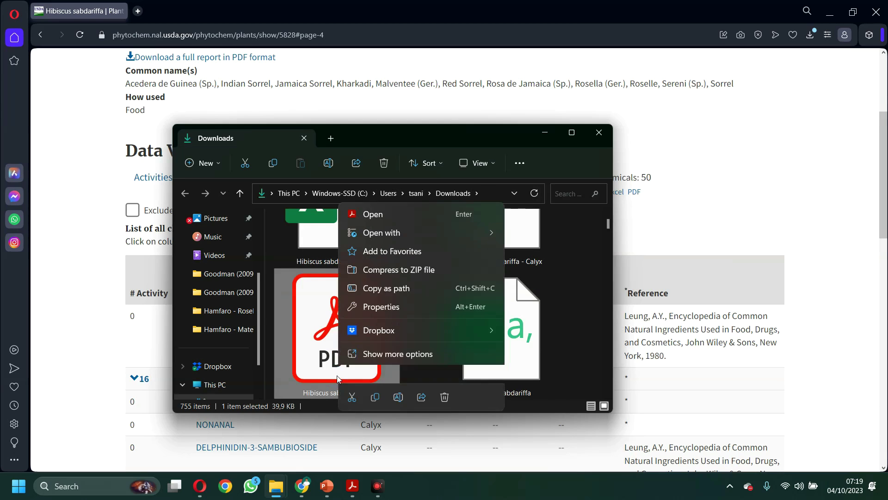
left_click(398, 397)
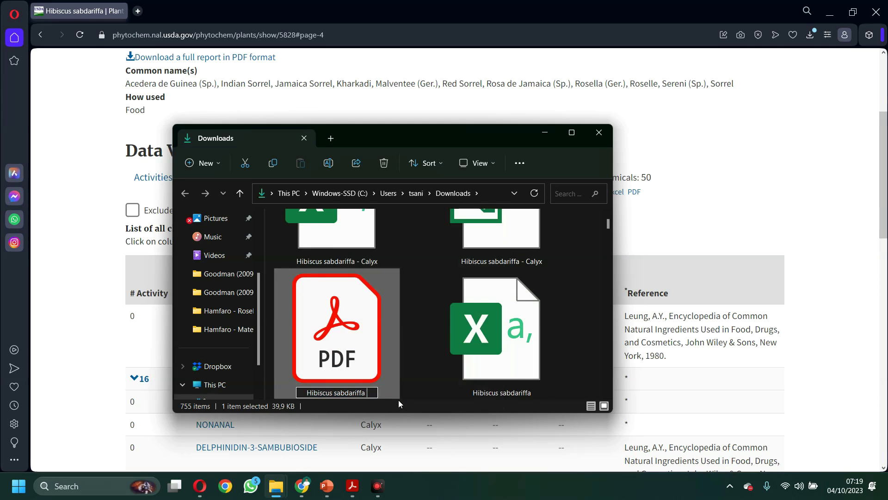
key("ctrl+v")
key("Return")
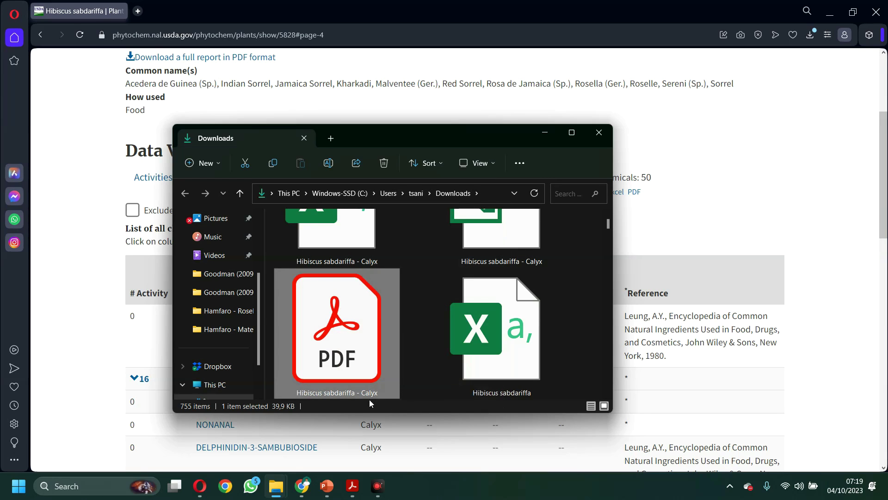
Rename the flower CSV file in the Downloads folder as "Hibiscus sabdariffa - Flower".
left_click(484, 393)
right_click(484, 393)
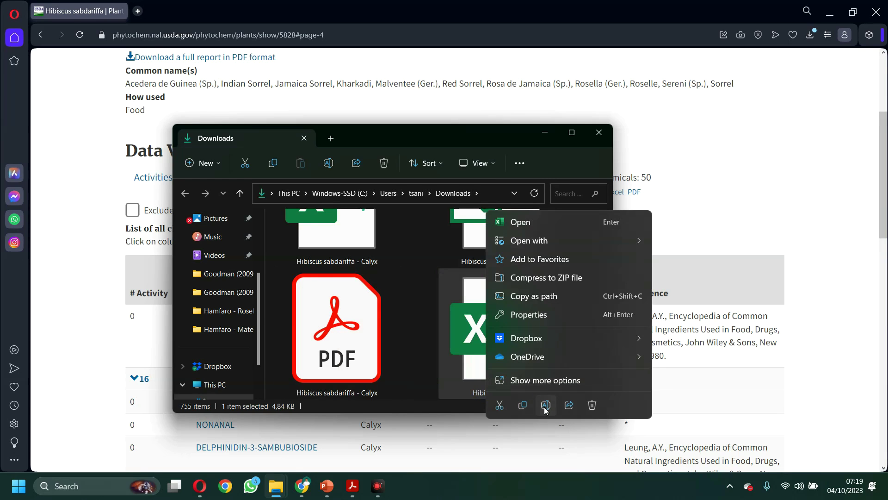
left_click(545, 406)
key("End")
type("- Flower")
key("Return")
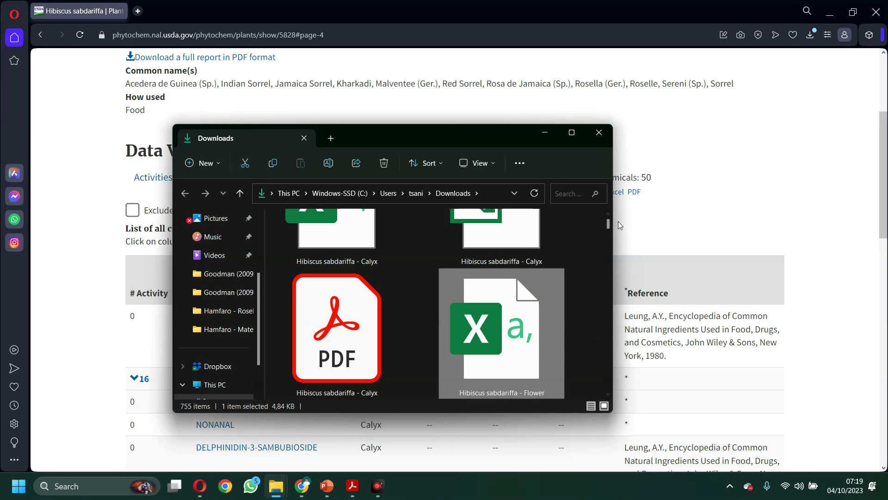
Rename the flower Excel file in the Downloads folder as "Hibiscus sabdariffa - Flower".
left_click(608, 394)
right_click(316, 391)
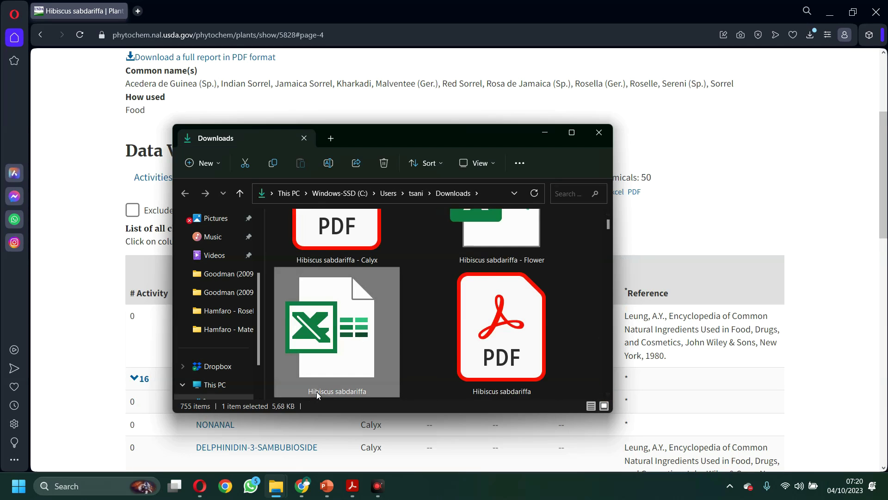
left_click(369, 406)
type("Hibiscus sabdariffa")
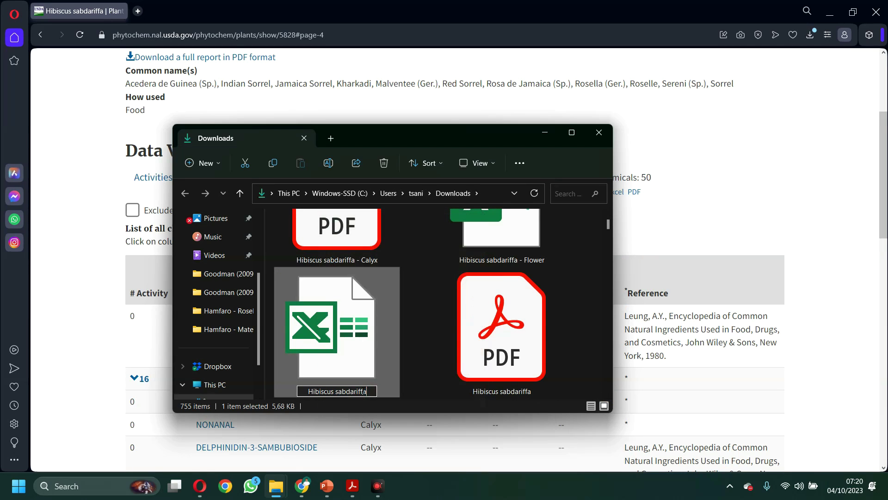
type(" - Flower")
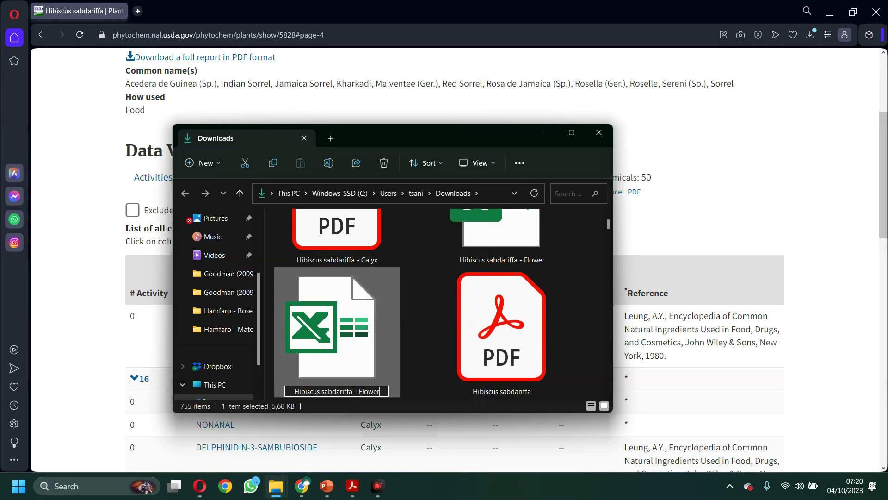
key("Return")
Rename the flower PDF file as "Hibiscus sabdariffa - Flower" and maximize the Downloads window.
right_click(495, 396)
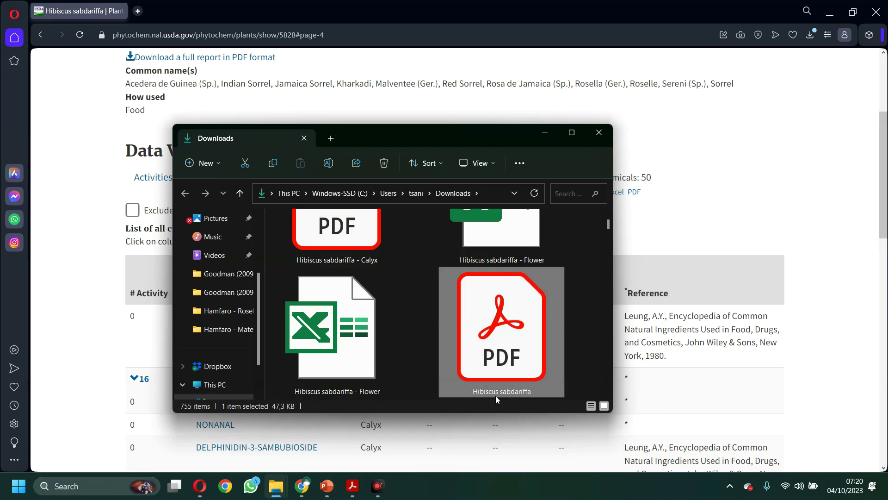
left_click(556, 409)
key("End")
type("- Flower")
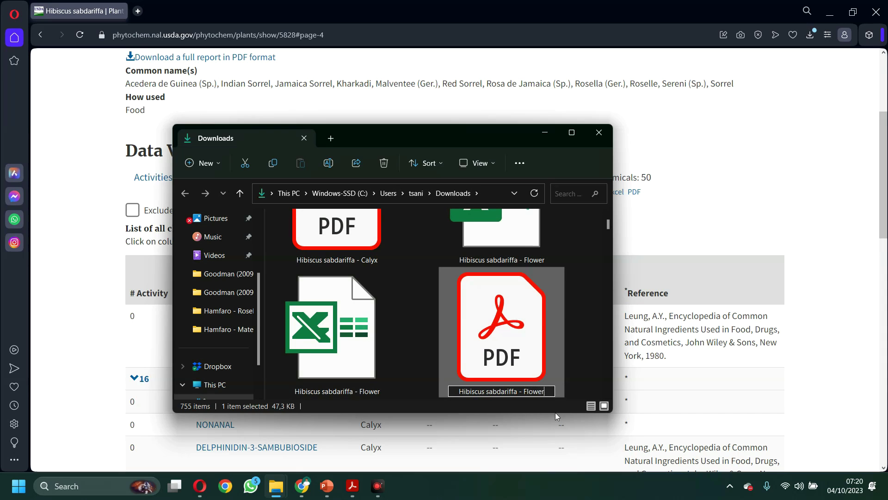
key("Return")
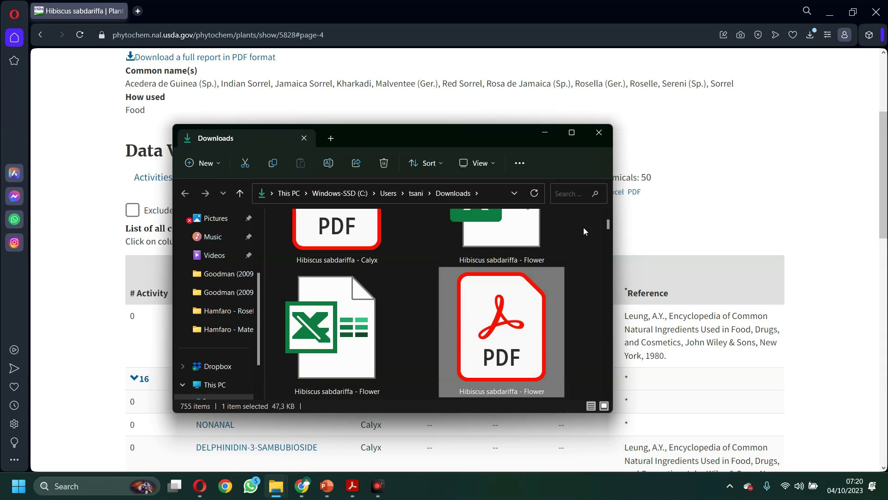
left_click(575, 134)
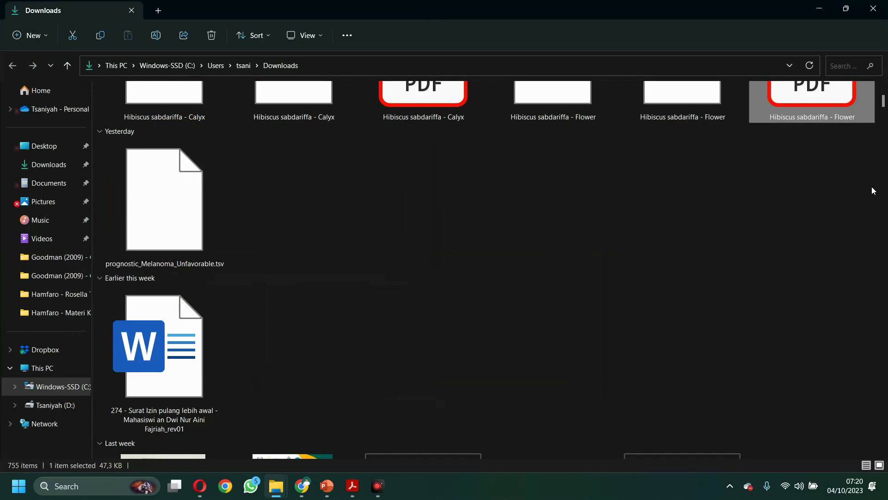
scroll(883, 106, "up", 2)
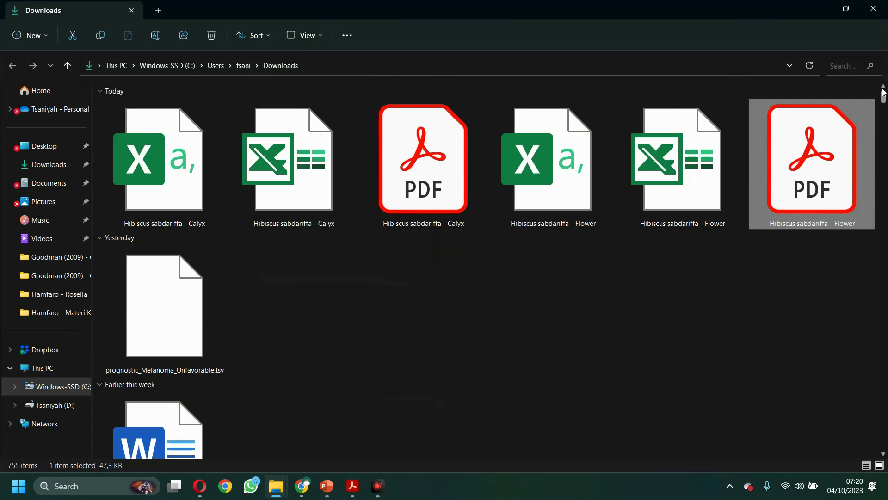
double_click(287, 156)
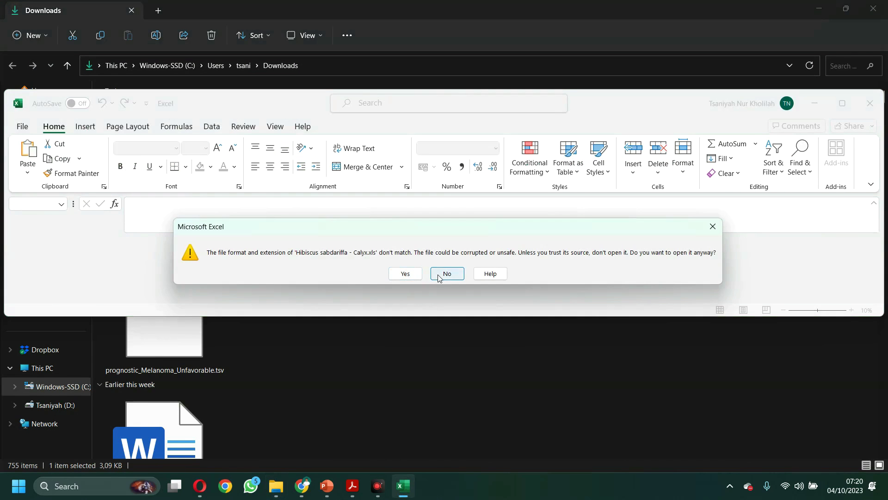
left_click(447, 273)
left_click(842, 103)
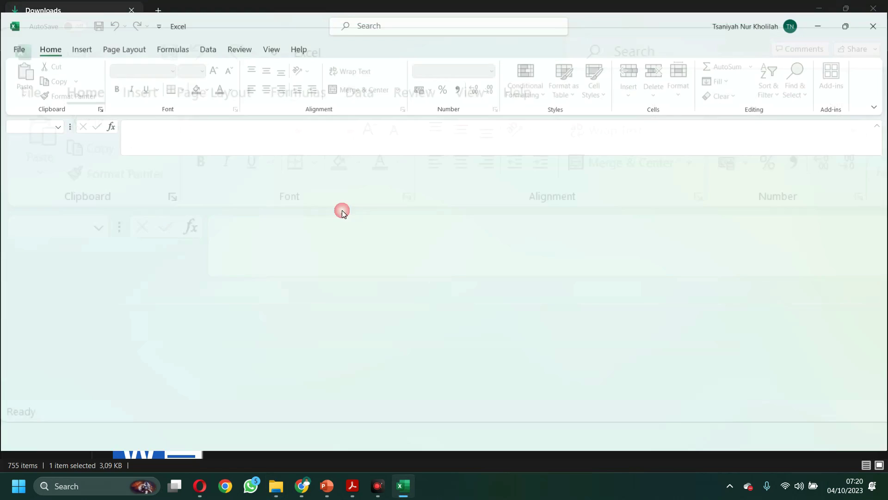
left_click(874, 13)
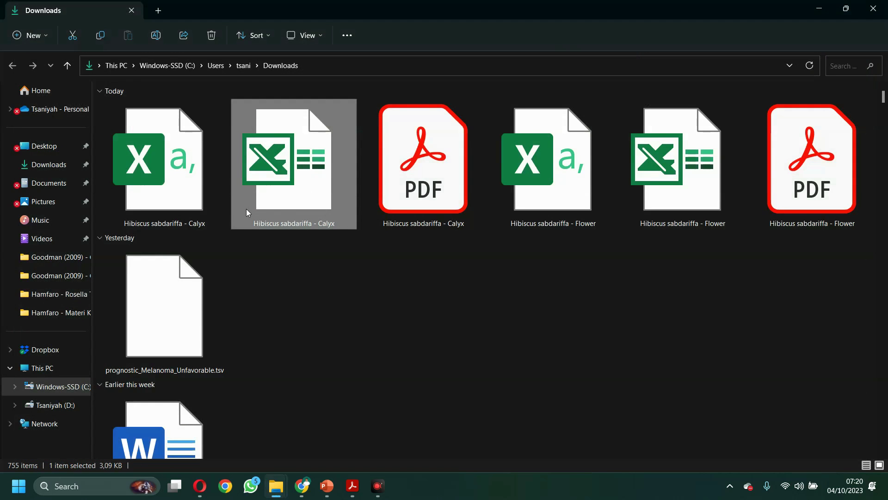
Open the calyx Excel file despite its format mismatch and auto-fit the widths of all data columns.
double_click(276, 206)
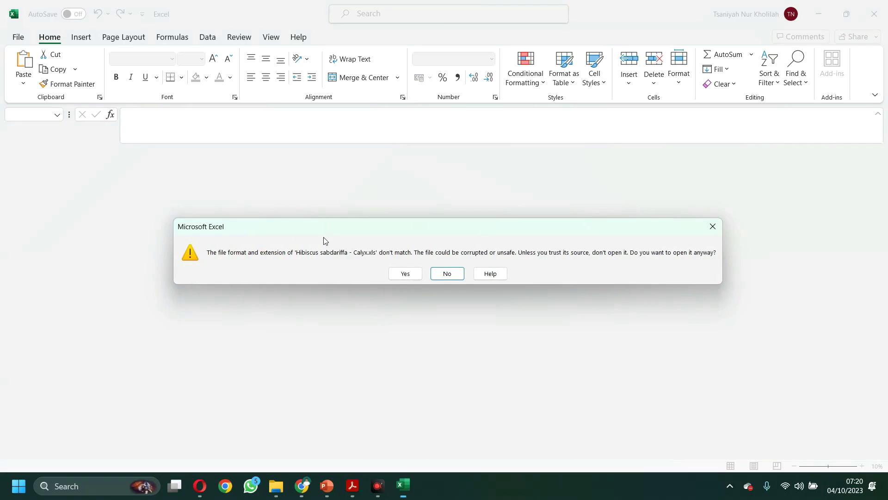
left_click(406, 273)
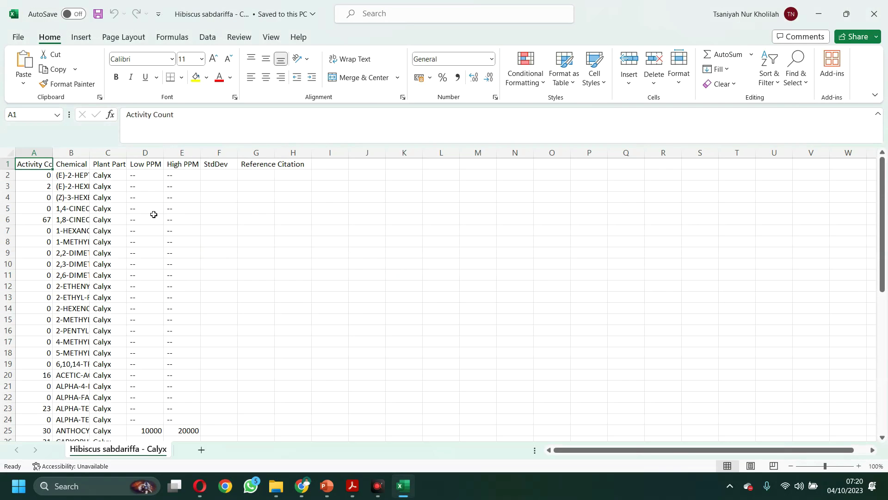
left_click(70, 164)
key("ctrl+a")
scroll(66, 167, "down", 9)
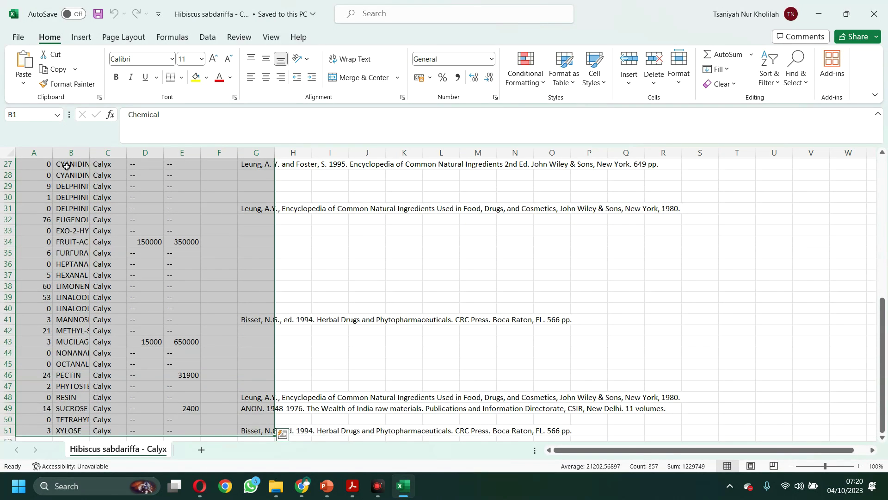
scroll(66, 167, "up", 9)
key("alt+h")
key("o")
key("i")
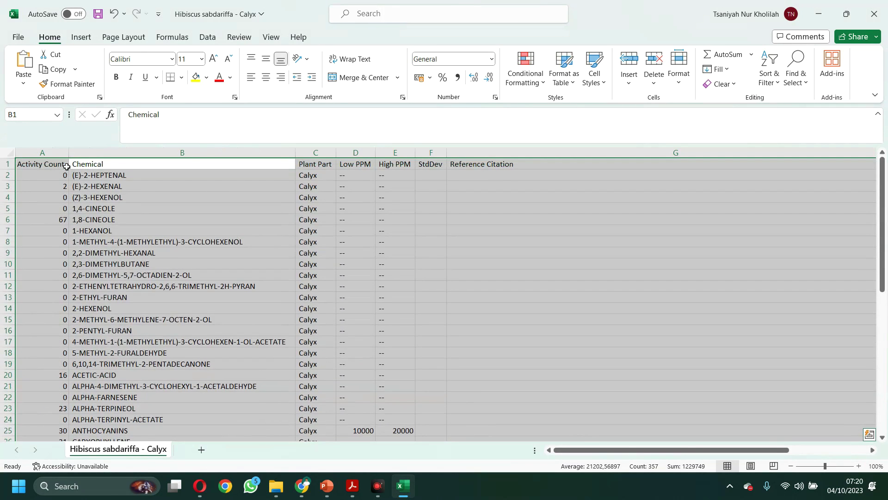
Copy all the chemical names below the Chemical header, from (E)-2-HEPTENAL through XYLOSE.
left_click(91, 195)
left_click(105, 174)
key("ctrl+shift+Down")
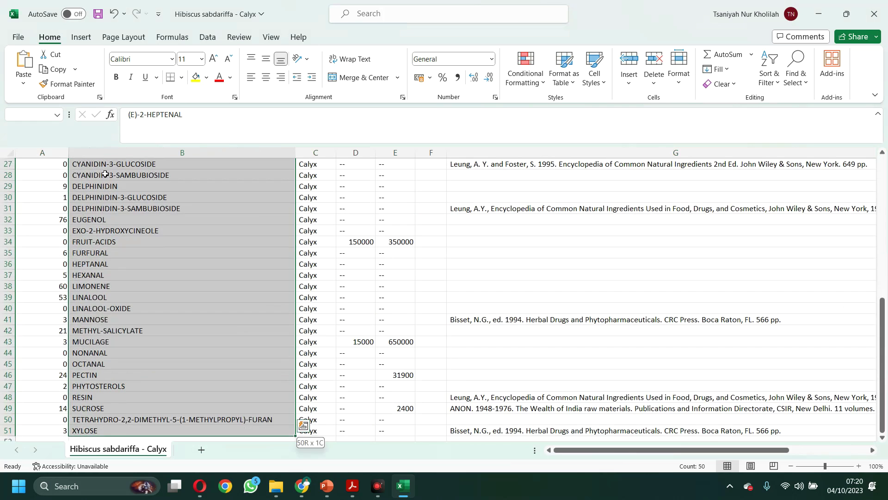
key("ctrl+c")
Switch to the Opera browser, search for "venny diagram" in a new tab and open the Venny 2.1.0 site.
left_click(200, 486)
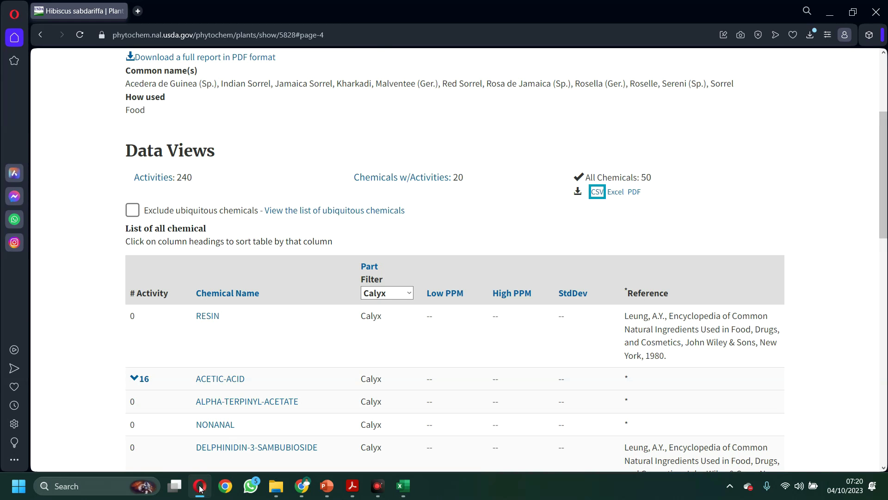
left_click(137, 11)
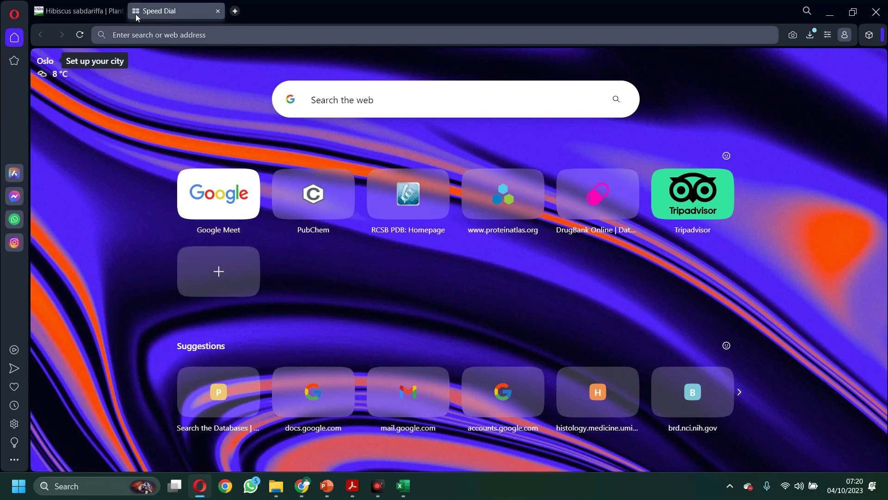
type("bvenny")
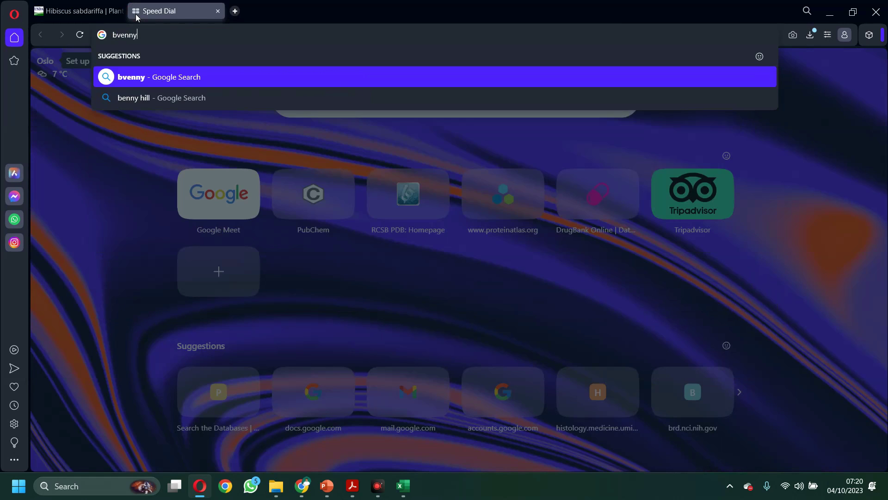
type(" diagram")
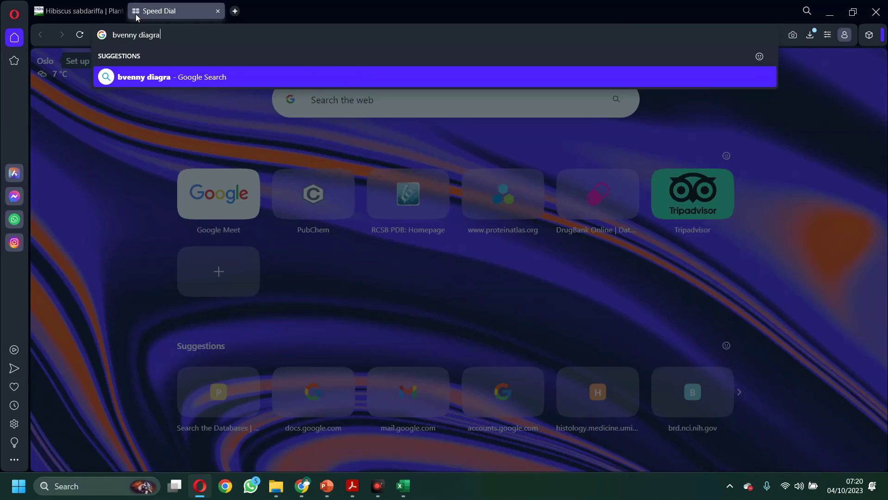
key("Delete")
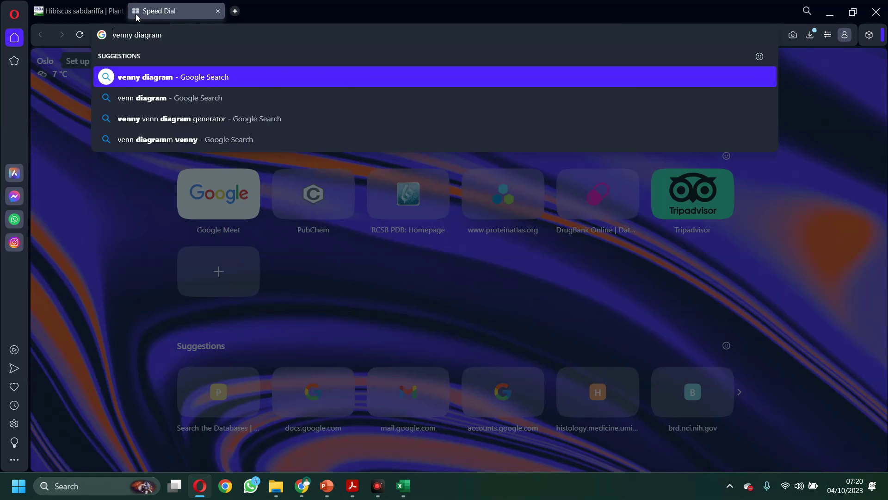
key("Return")
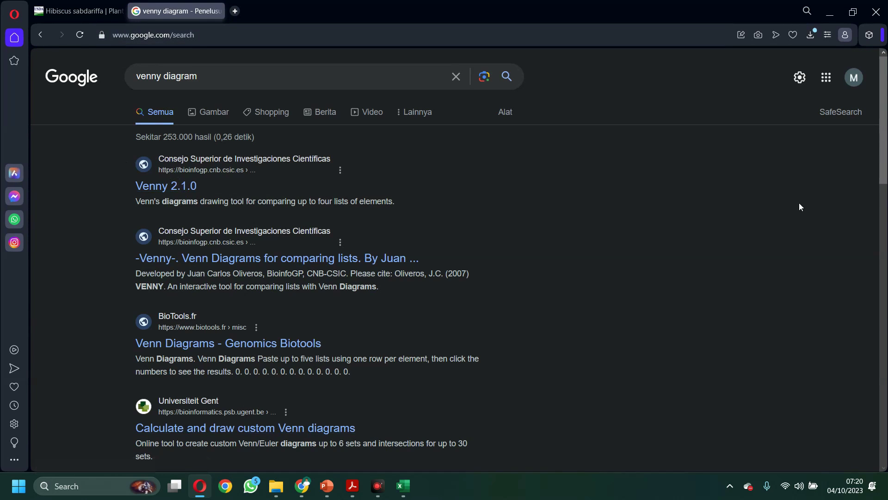
left_click(178, 191)
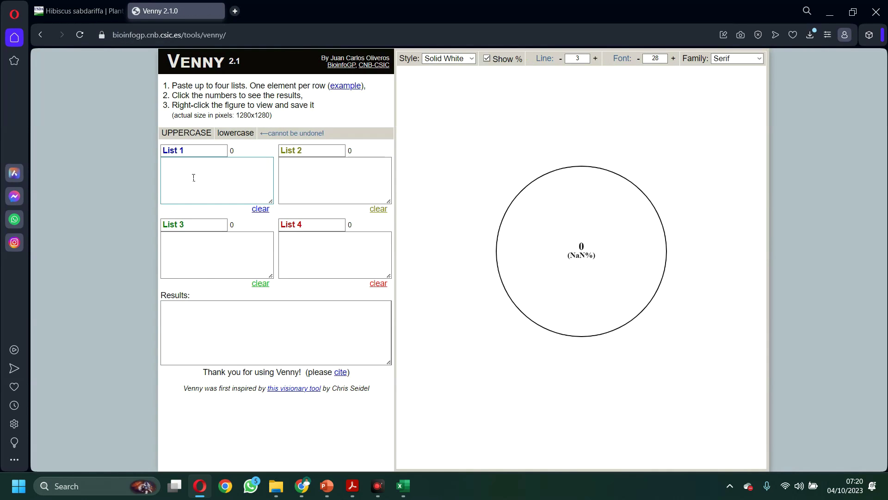
Name the first Venny list "Calyx".
left_click(198, 154)
type("Calyx")
left_click(204, 175)
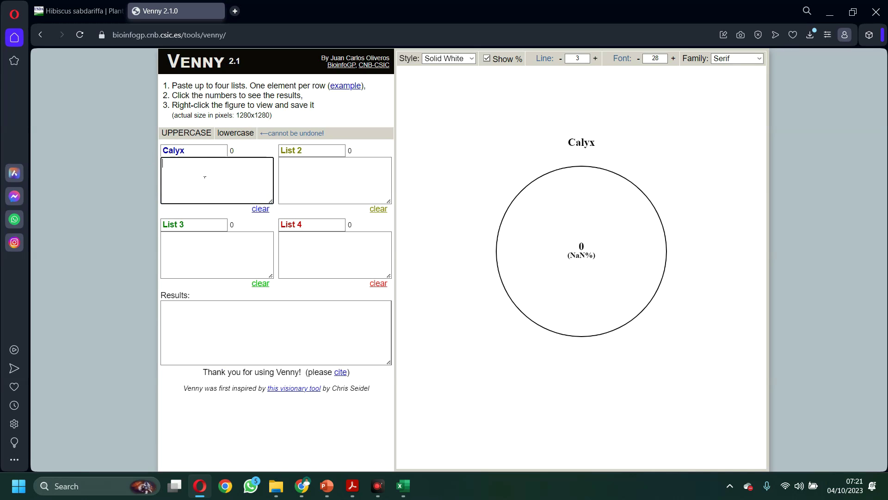
key("ctrl+v")
key("ctrl+a")
key("BackSpace")
Paste the copied chemical names as plain text into the Calyx list and remove the trailing line break.
right_click(193, 173)
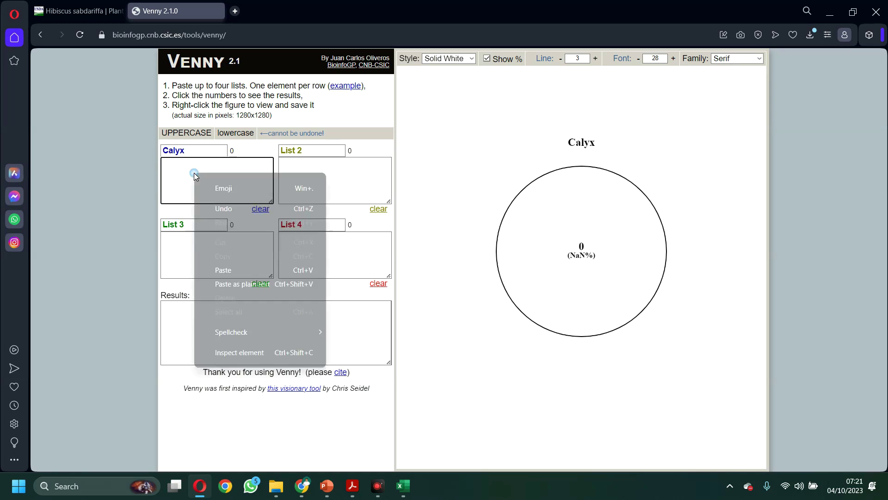
left_click(238, 284)
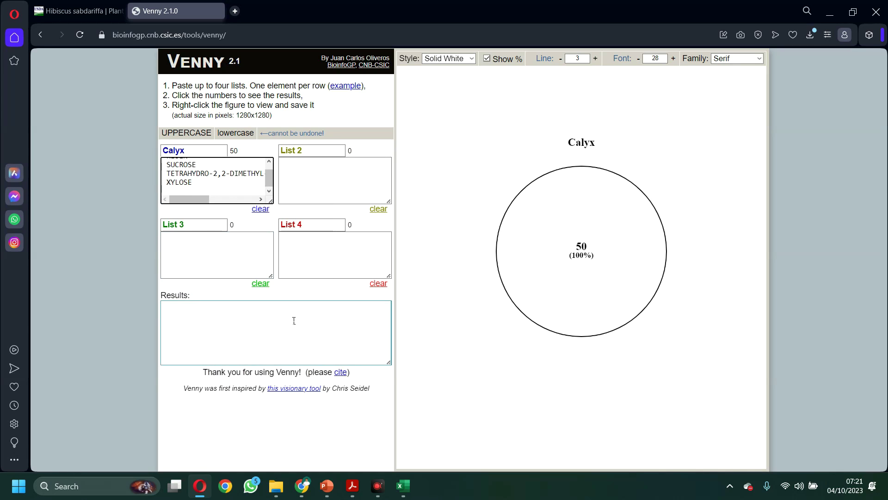
key("BackSpace")
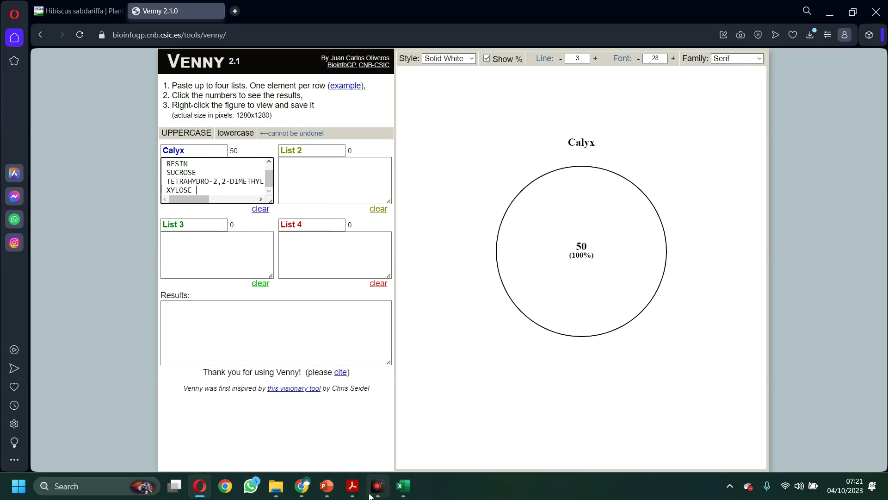
Open the Hibiscus sabdariffa - Flower file from the Downloads folder in Excel.
mouse_move(274, 491)
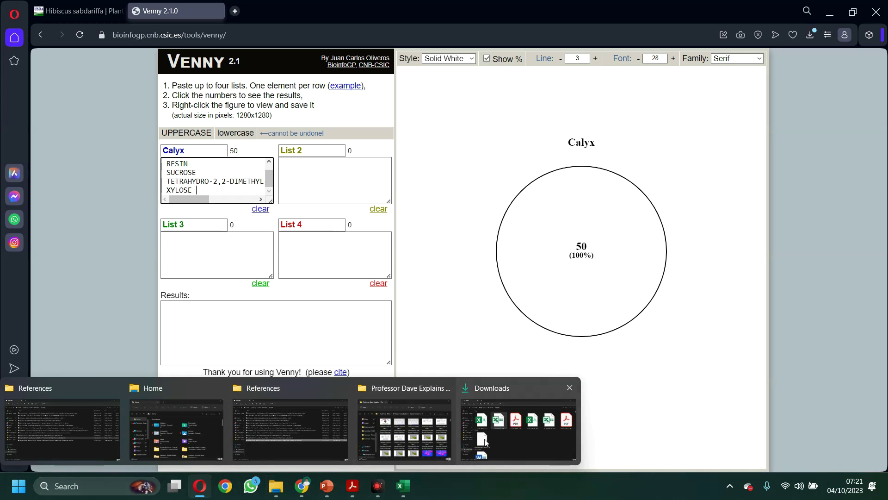
left_click(518, 428)
double_click(662, 219)
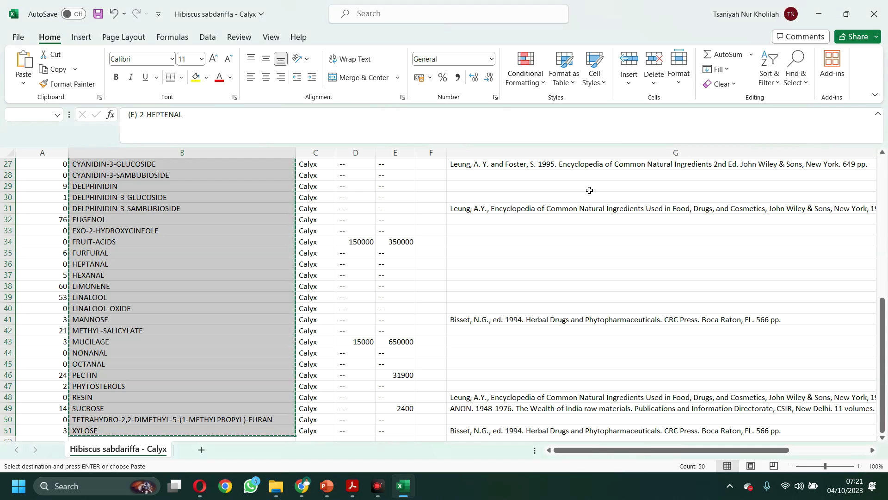
left_click(416, 278)
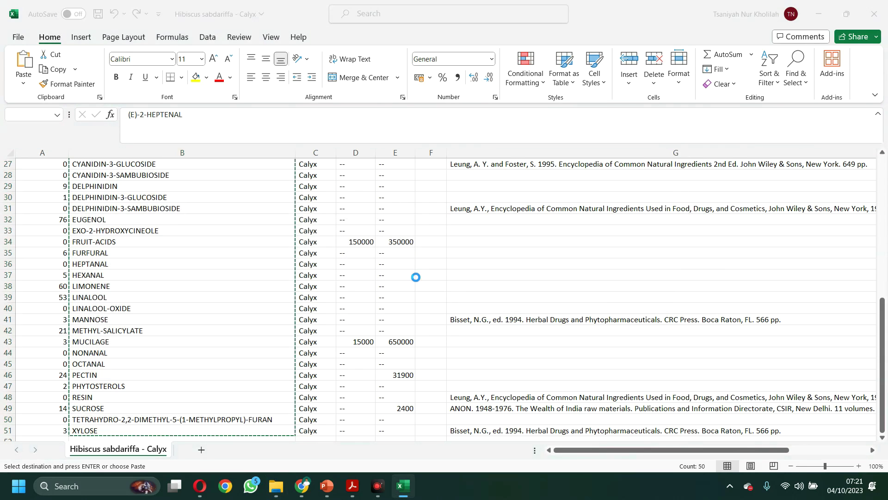
Copy all the flower's chemical names below the Chemical header, from (+)-ALLOOXYCITRONIC-ACID-LACTONE through ZINC.
left_click(68, 198)
key("Up")
key("Up")
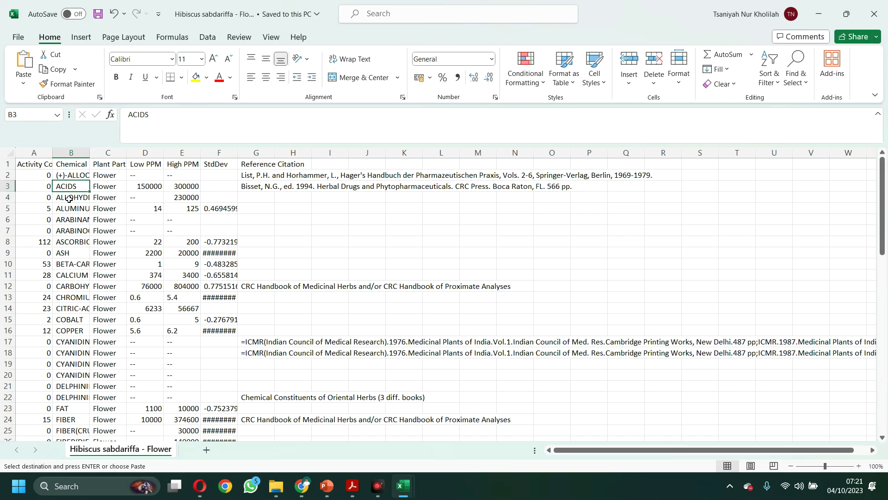
key("ctrl+shift+Down")
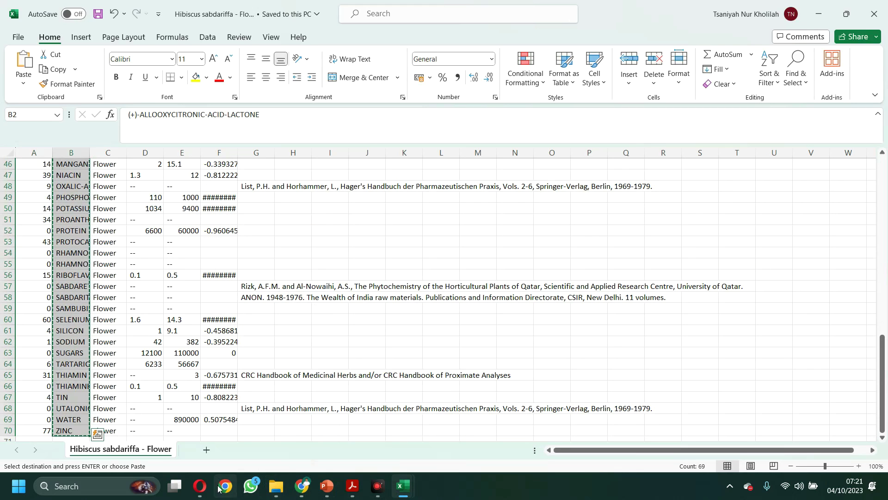
Switch to Venny in Opera, name the second list "Flower" and paste the copied chemical names into it.
left_click(200, 486)
left_click(315, 149)
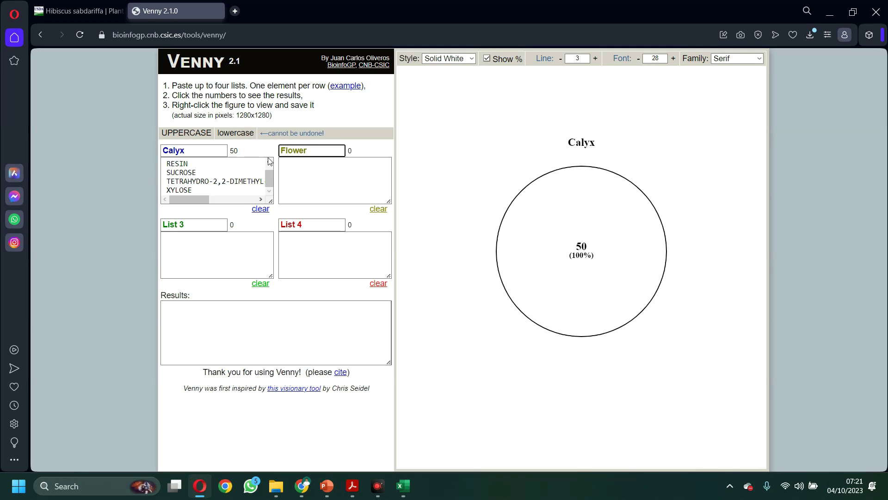
type("Flower")
left_click(295, 173)
key("ctrl+v")
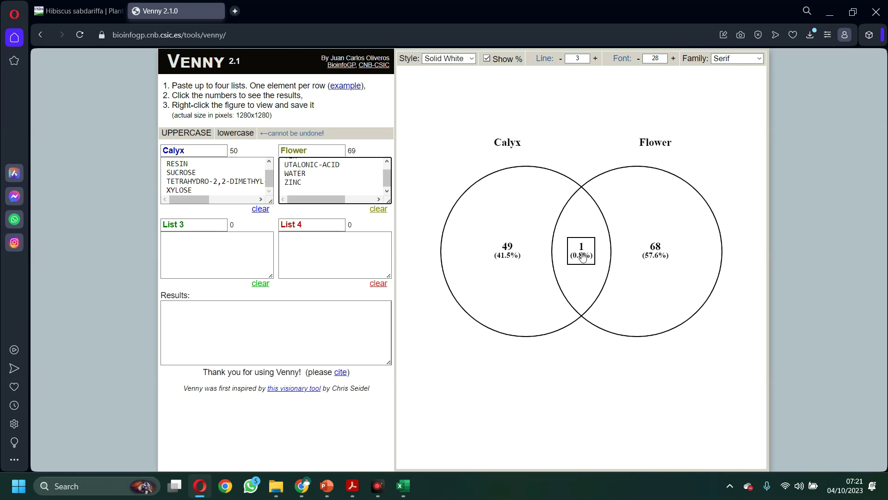
List the elements shared by Calyx and Flower in the results, and set the diagram style to Colors.
left_click(582, 254)
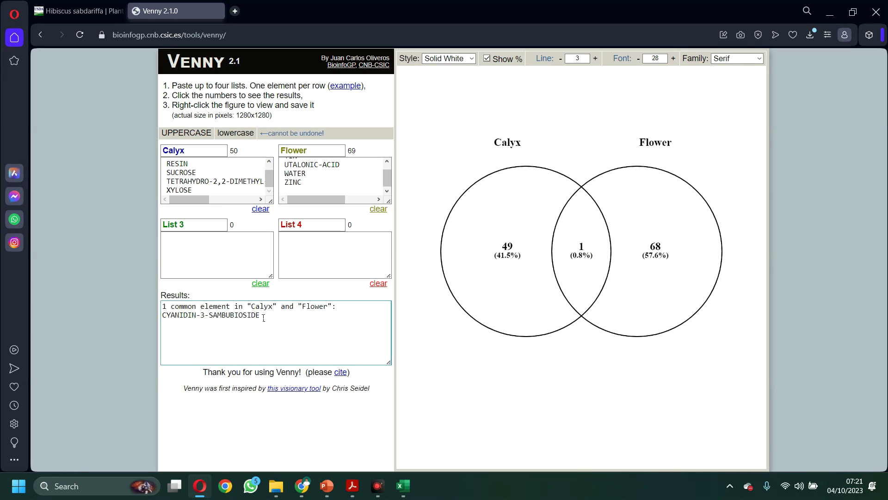
left_click_drag(264, 318, 172, 320)
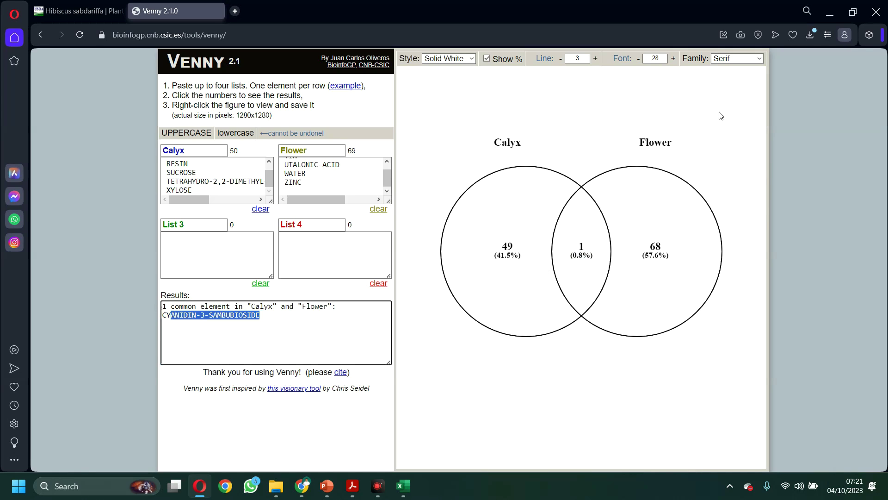
left_click(474, 58)
left_click(451, 71)
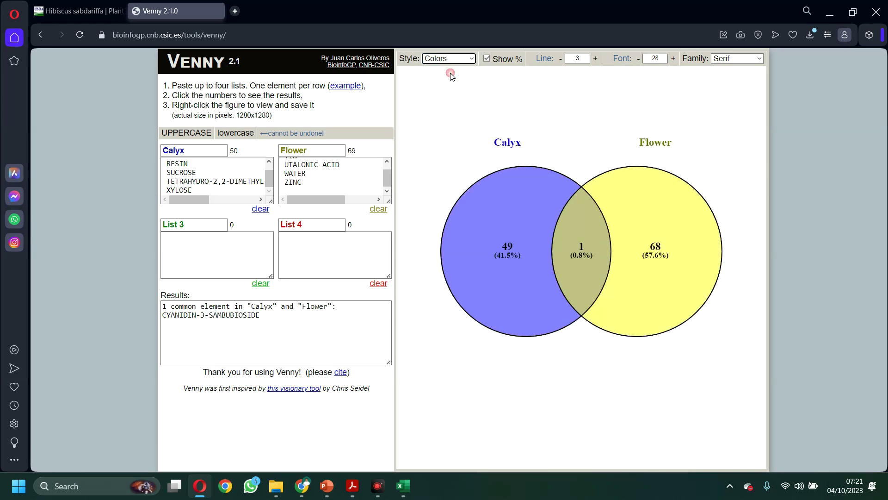
Copy the Venn diagram as an image and switch to the BioSynergy Institute presentation in PowerPoint.
right_click(618, 211)
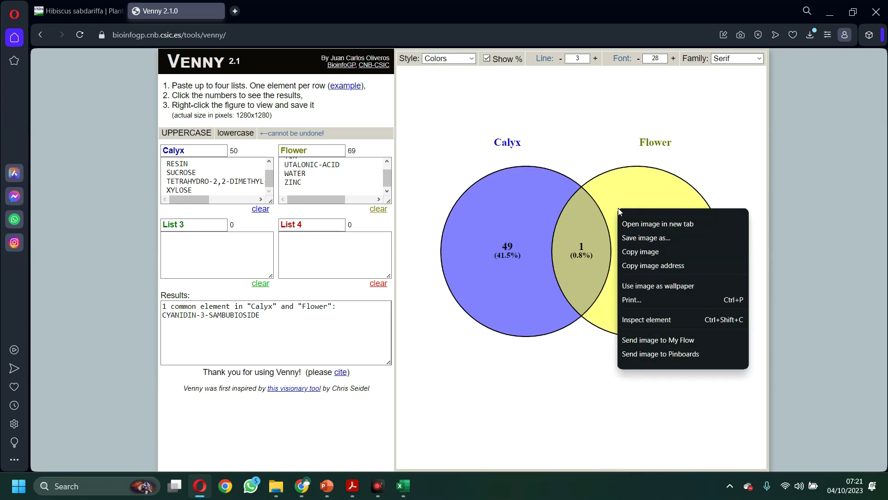
left_click(643, 252)
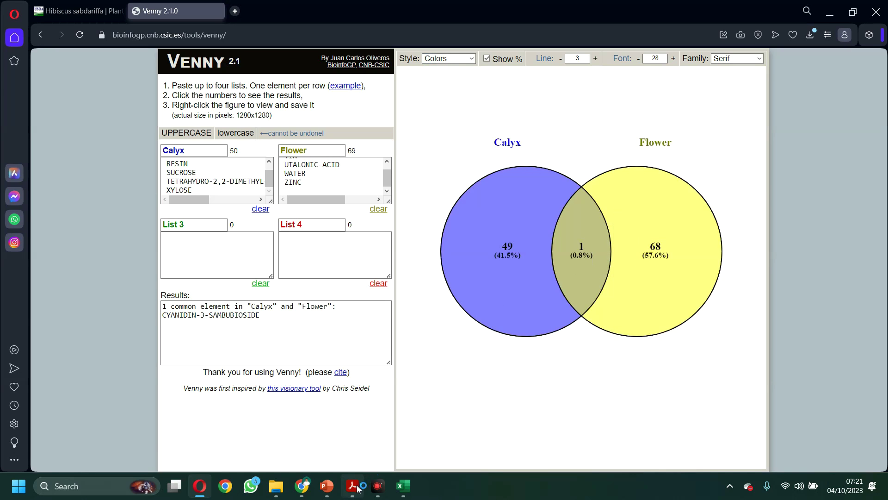
mouse_move(332, 491)
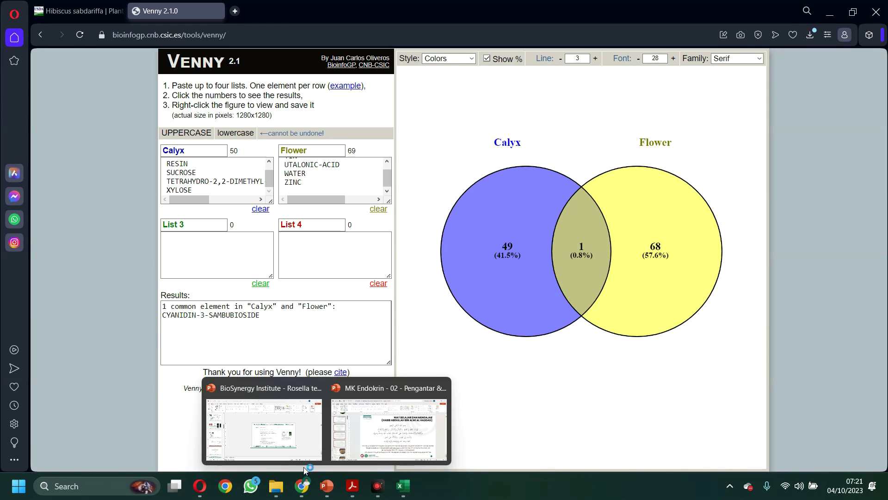
left_click(307, 444)
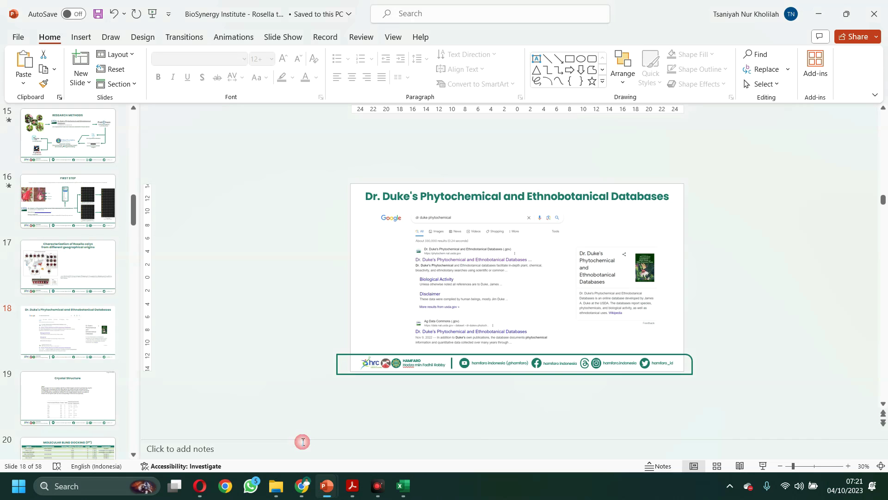
Duplicate slide 18, Dr. Duke's Phytochemical and Ethnobotanical Databases, and delete the search-results screenshot from the copy.
right_click(85, 367)
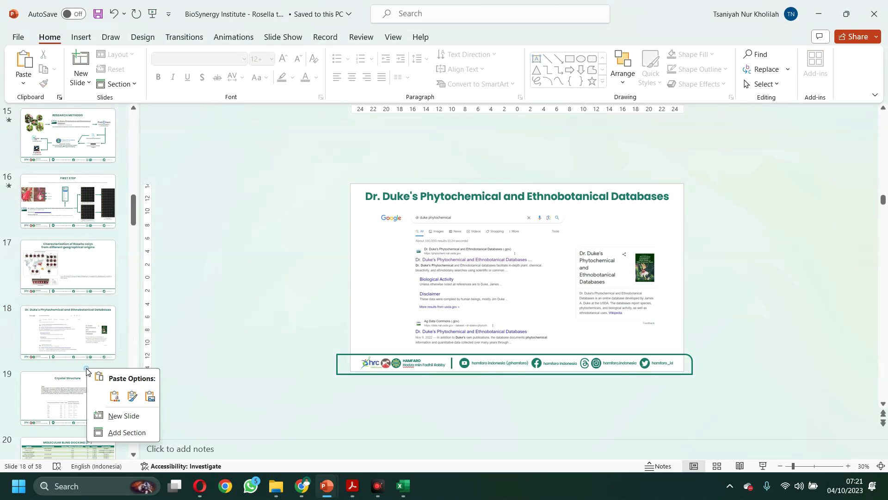
left_click(74, 347)
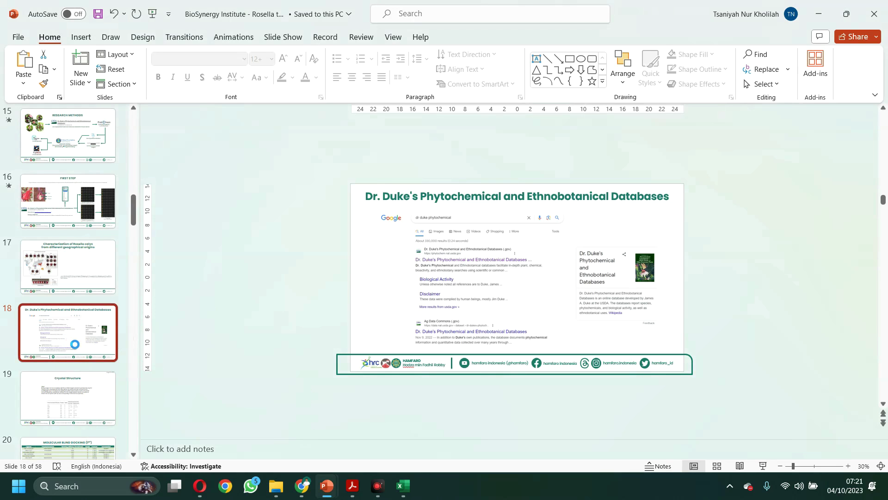
key("ctrl+d")
left_click(449, 328)
key("Delete")
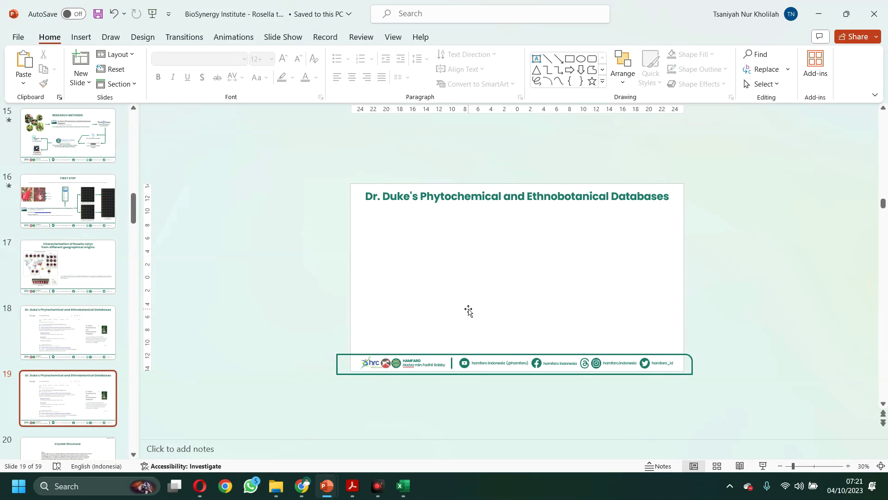
Paste the Venn diagram image onto the duplicated slide and send it behind the title and footer.
key("ctrl+v")
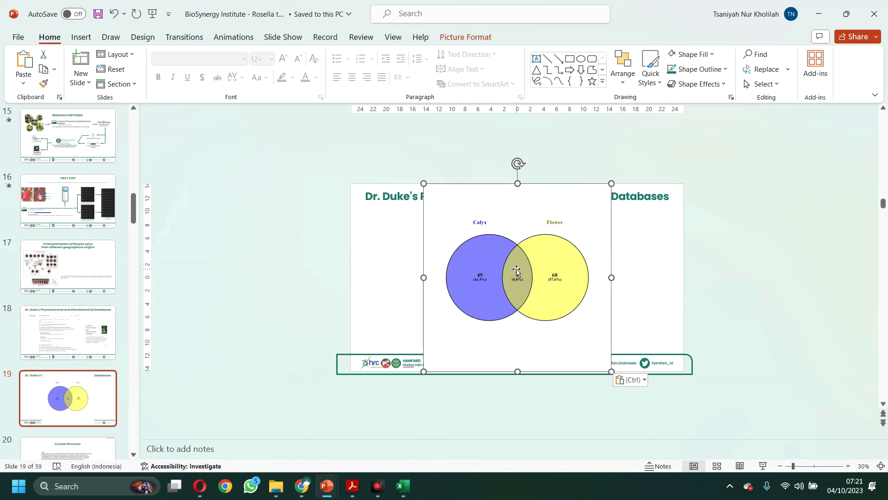
right_click(517, 272)
left_click(581, 156)
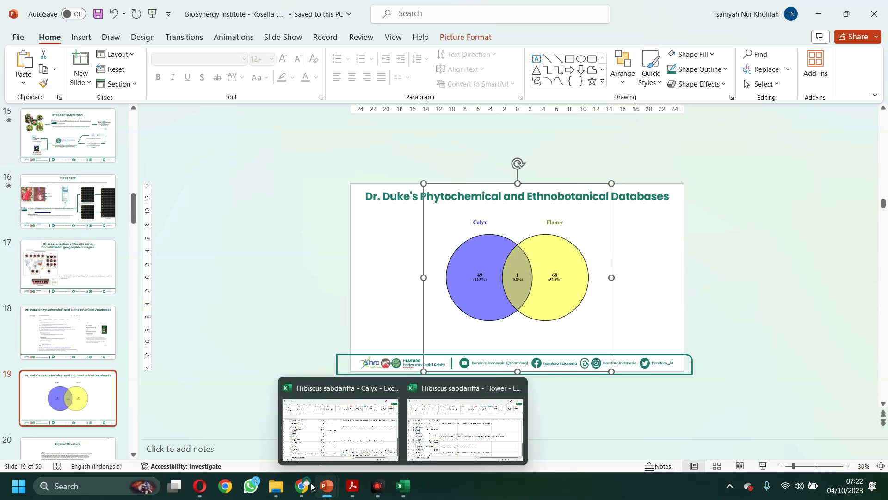
Copy the whole common-element results text from Venny in Opera and return to the BioSynergy Institute presentation in PowerPoint.
left_click(200, 486)
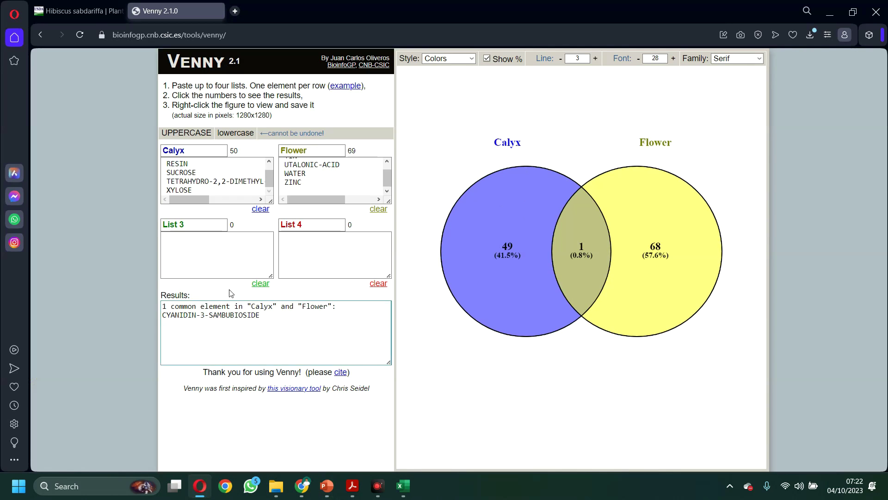
key("ctrl+a")
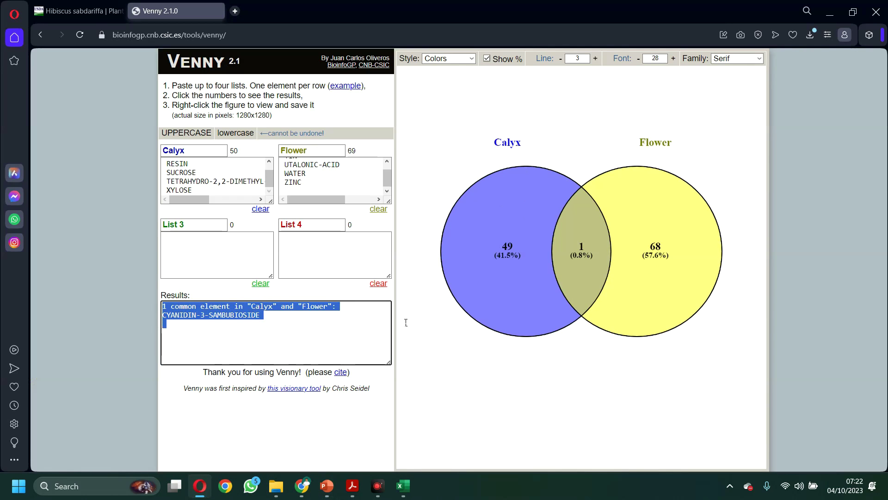
left_click(331, 488)
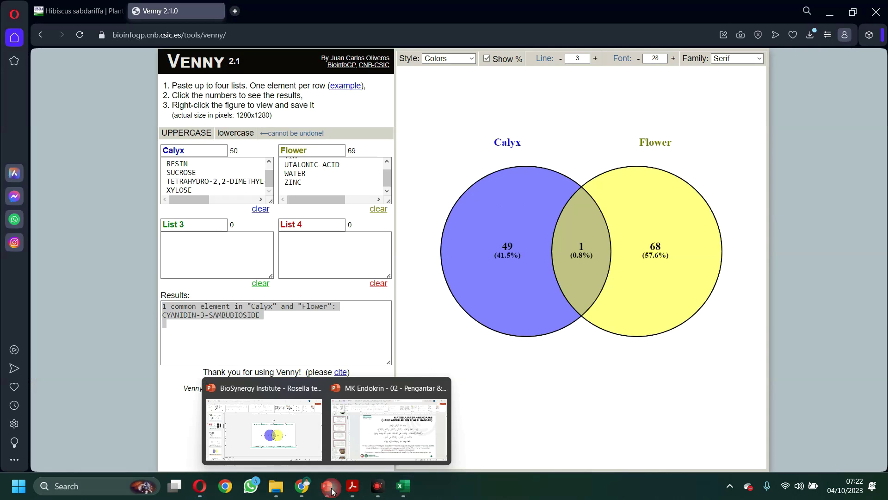
left_click(296, 432)
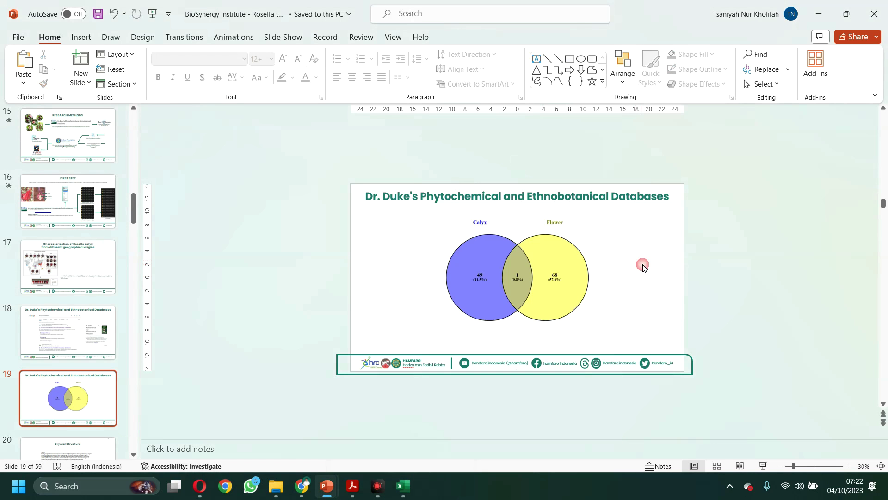